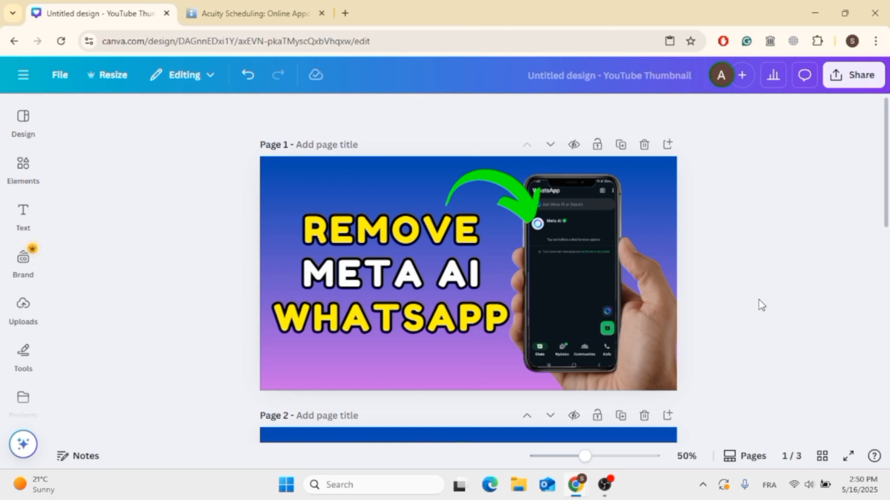
- Look through the three YouTube thumbnail pages of the design, from Page 1 to Page 3
scroll(762, 305, "down", 10)
scroll(221, 139, "down", 10)
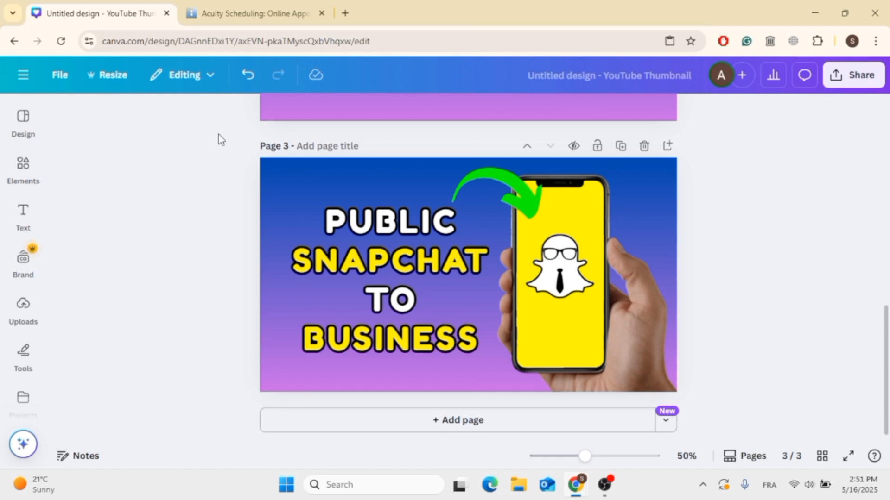
scroll(219, 135, "up", 10)
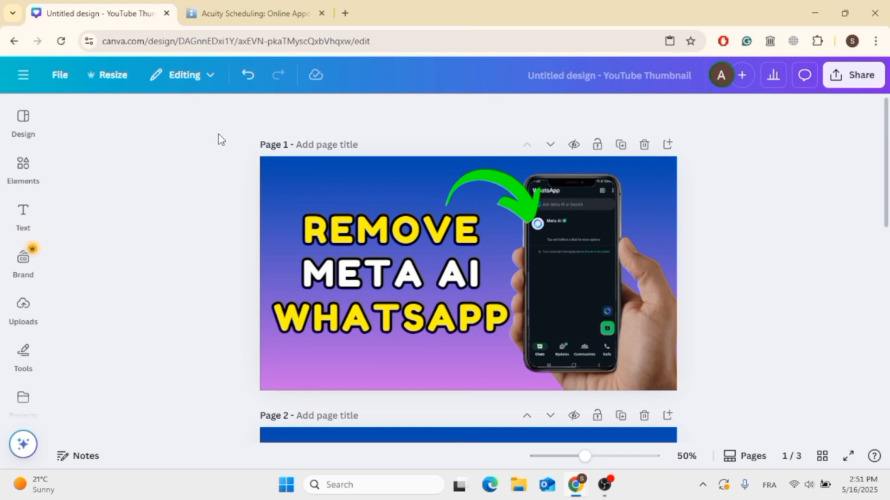
scroll(219, 139, "down", 1)
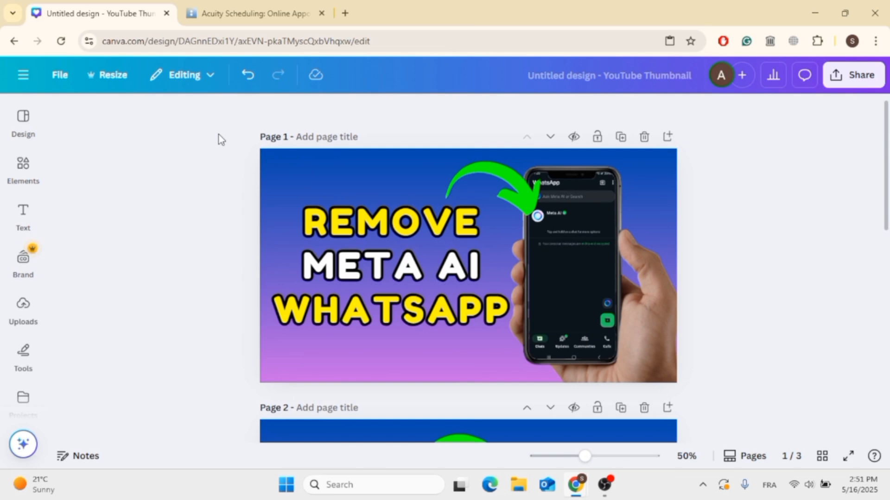
scroll(228, 119, "down", 3)
scroll(239, 301, "up", 3)
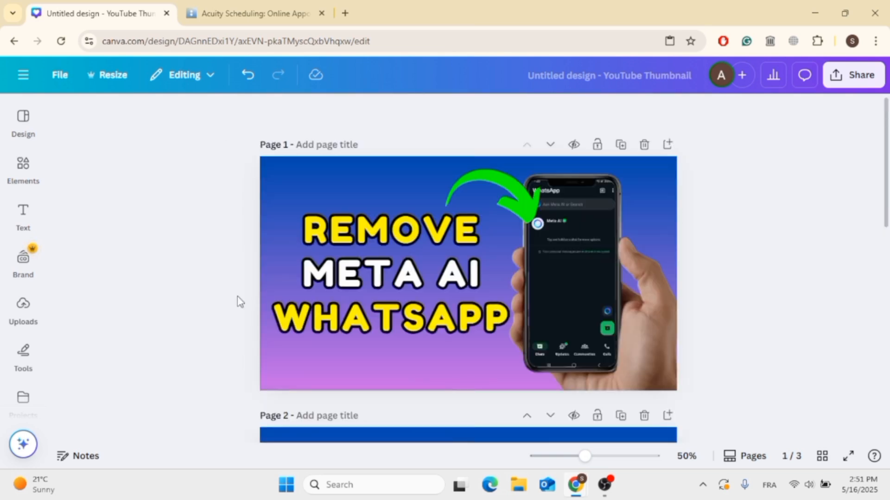
scroll(239, 301, "down", 10)
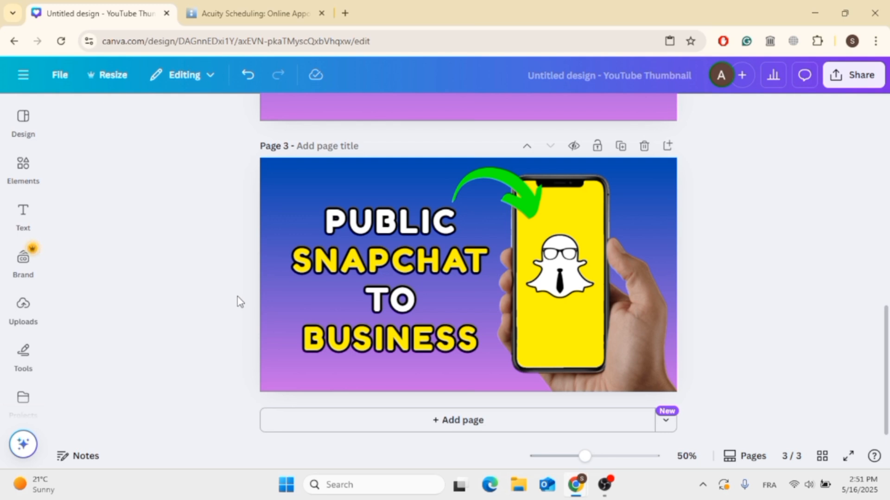
scroll(239, 301, "up", 10)
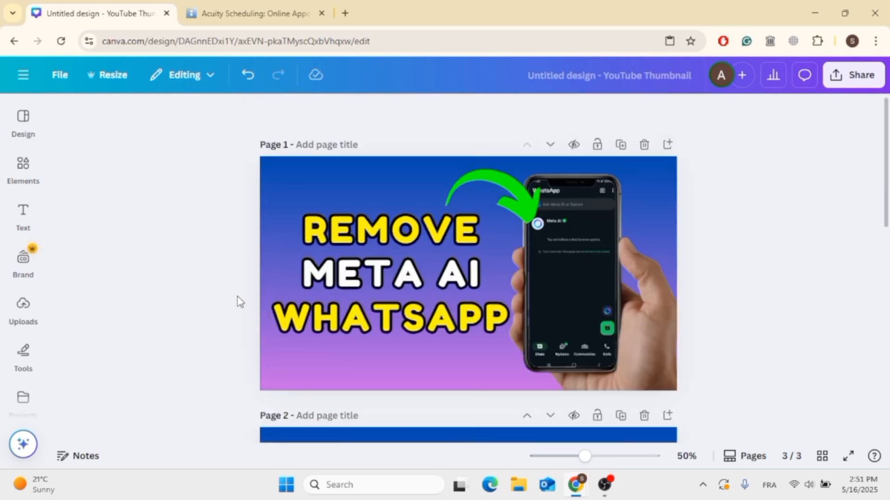
- Download all pages (1–3) of the design as PNG at size 1 (1,280 × 720 px)
right_click(845, 80)
left_click(845, 81)
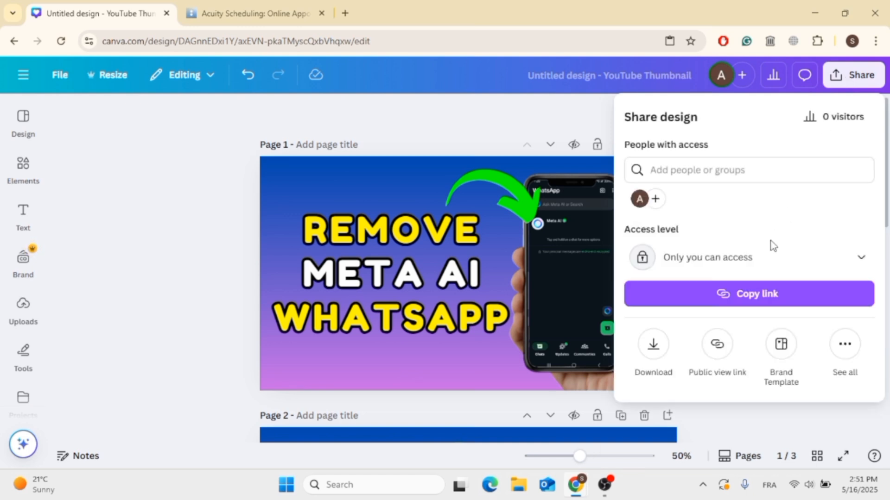
left_click(653, 345)
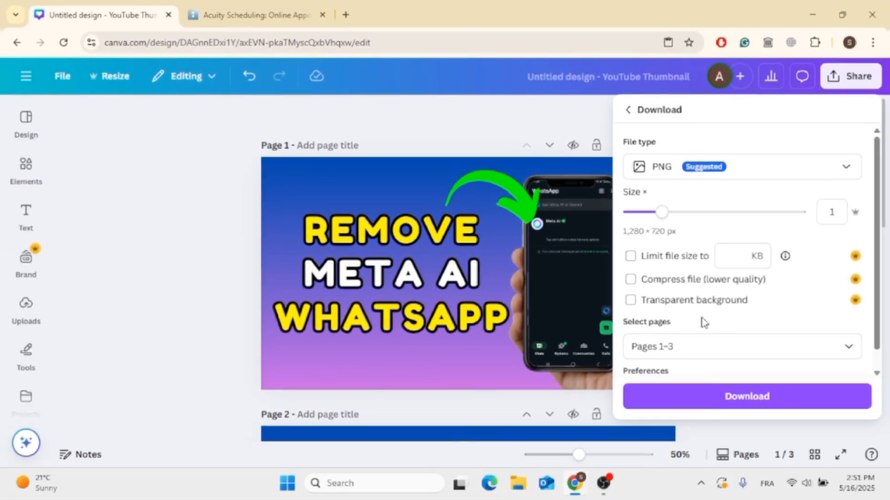
scroll(744, 334, "down", 2)
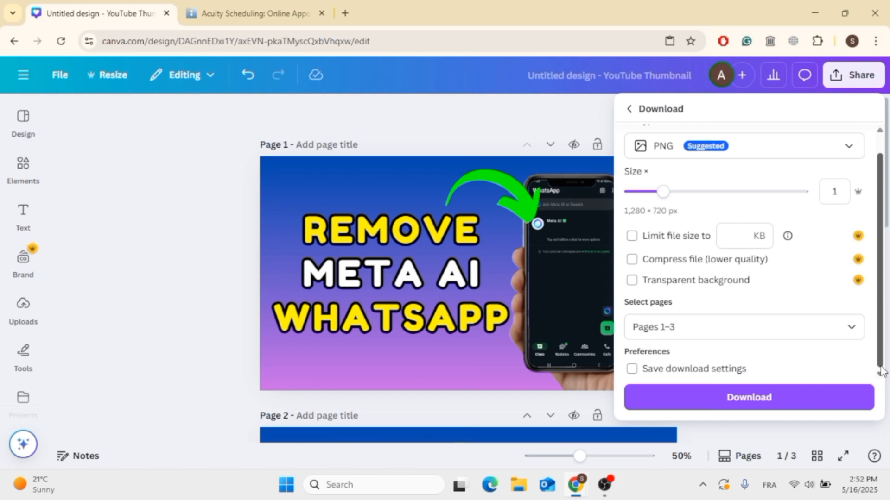
left_click(803, 396)
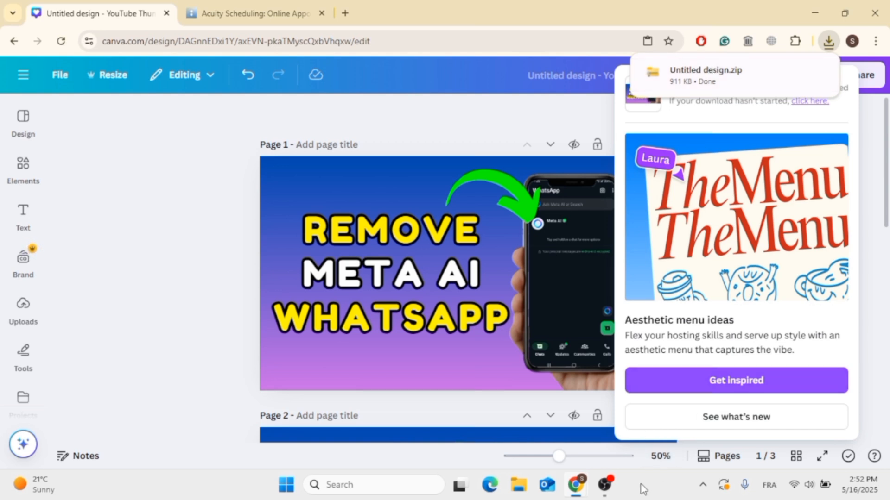
left_click(721, 18)
- Switch to File Explorer, open the Downloads folder and select the Untitled design zip archive
left_click(515, 497)
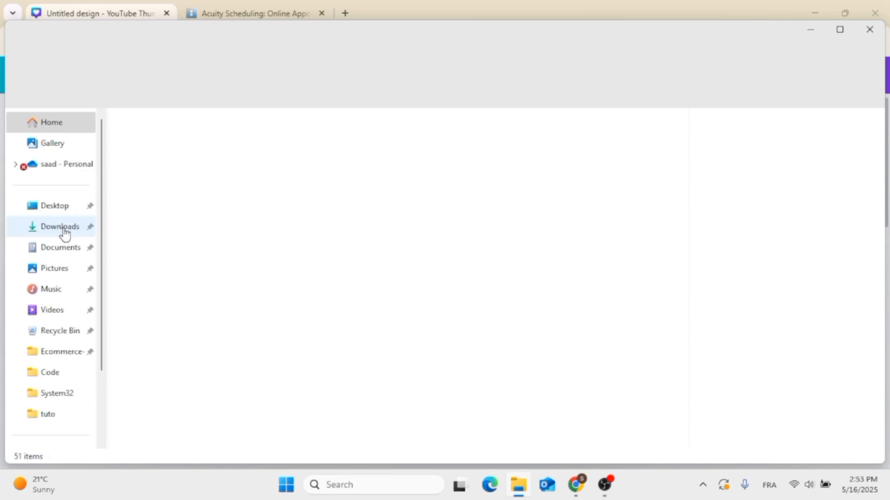
left_click(63, 229)
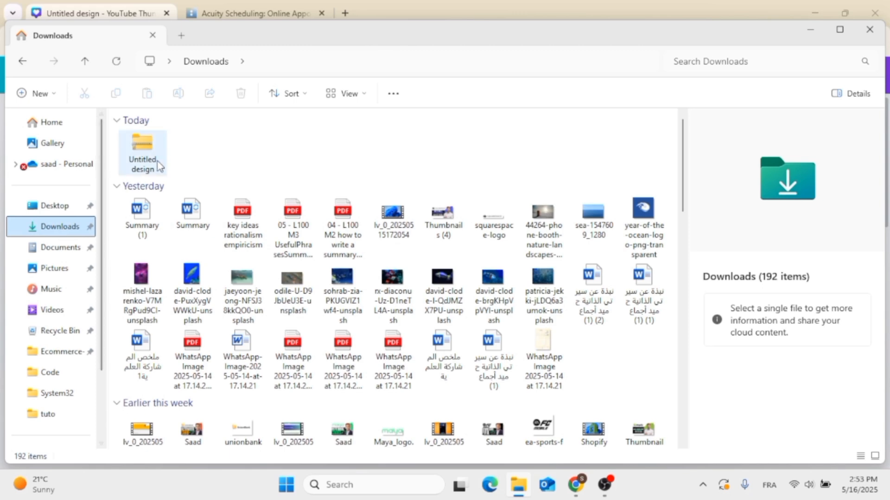
left_click(144, 166)
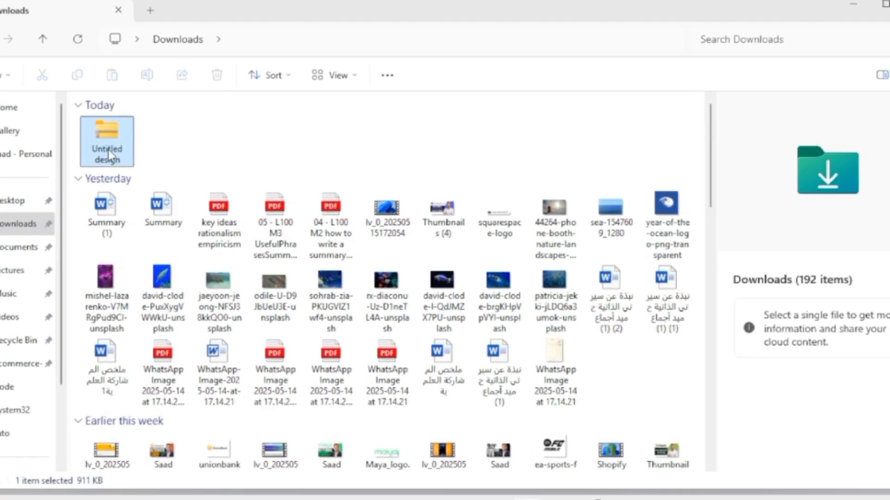
- Extract the Untitled design archive with 7-Zip into an Untitled design folder inside Downloads
right_click(108, 156)
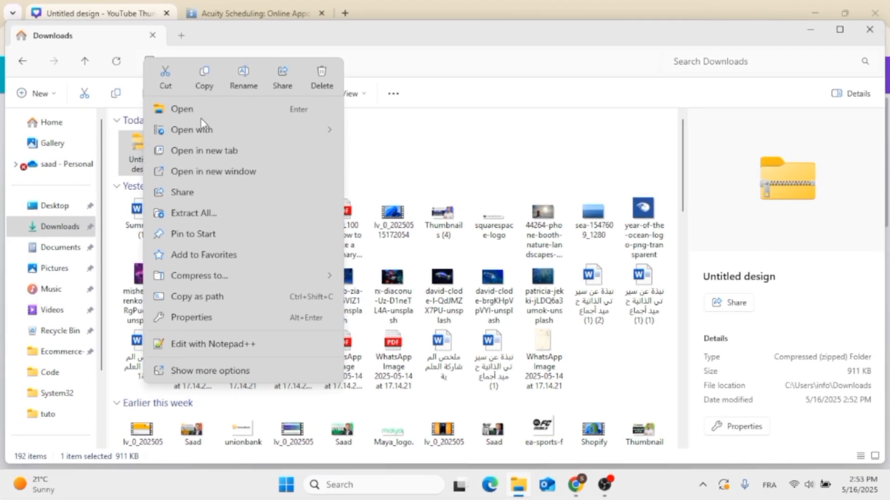
mouse_move(219, 133)
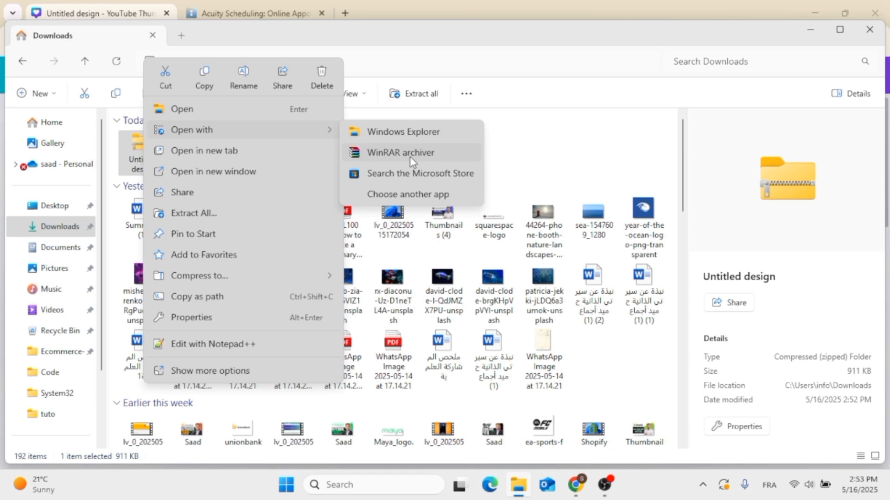
key("Escape")
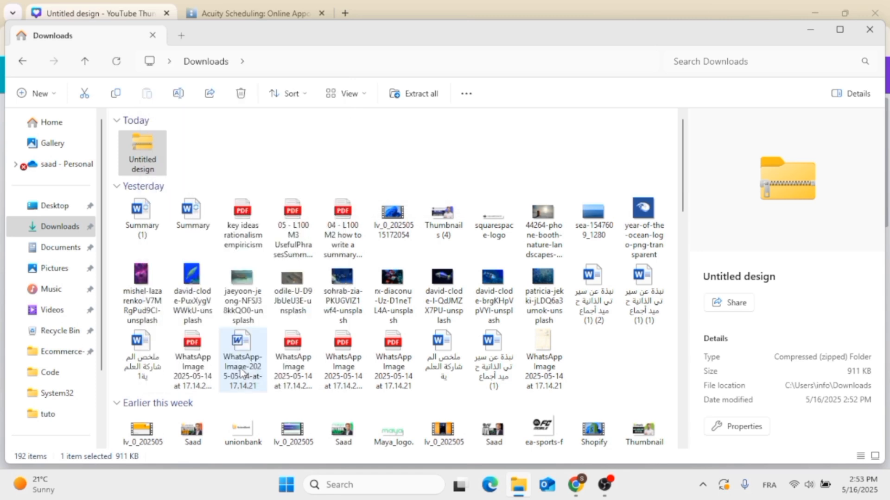
key("shift+F10")
mouse_move(256, 185)
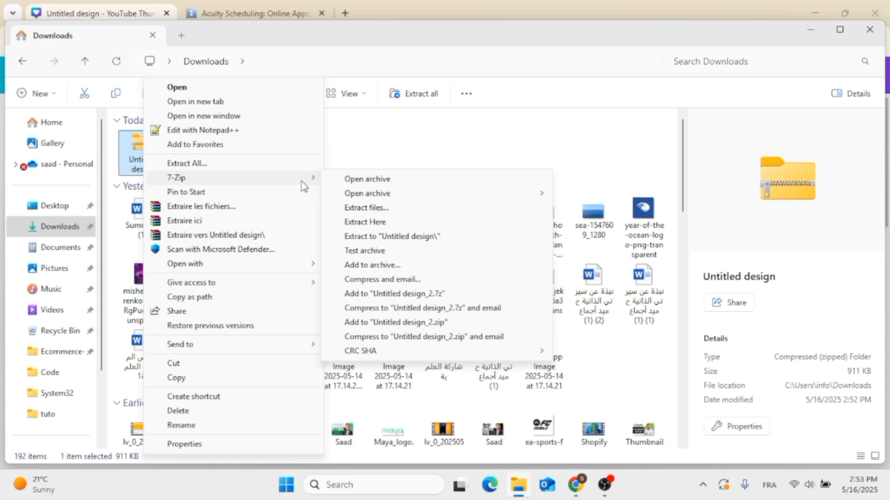
left_click(382, 212)
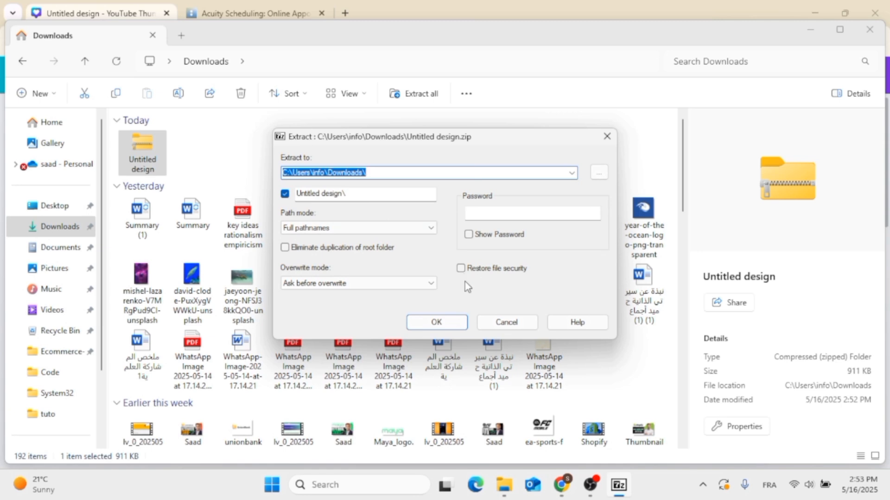
left_click(454, 320)
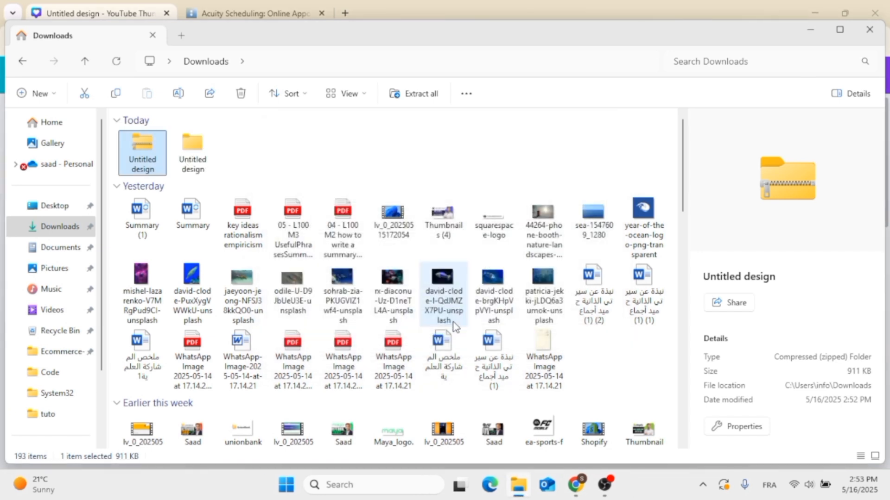
- Open the extracted Untitled design folder to check its image files, and minimize the File Explorer window
left_click(241, 166)
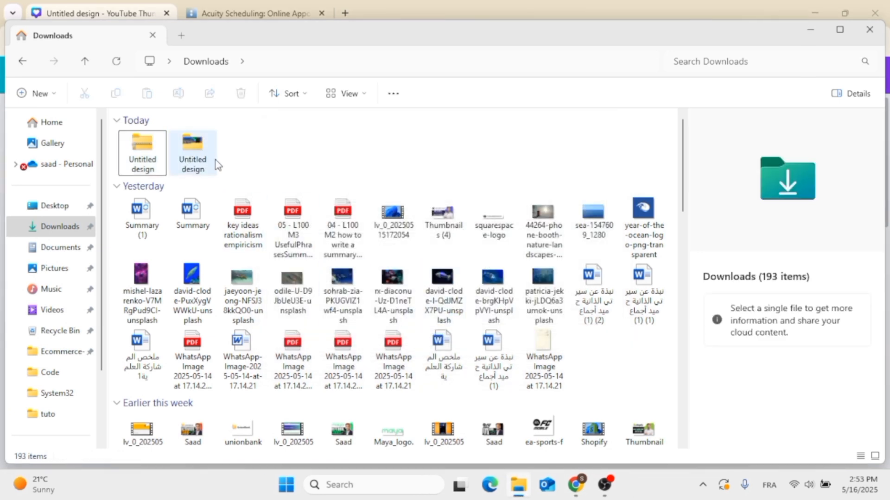
double_click(199, 153)
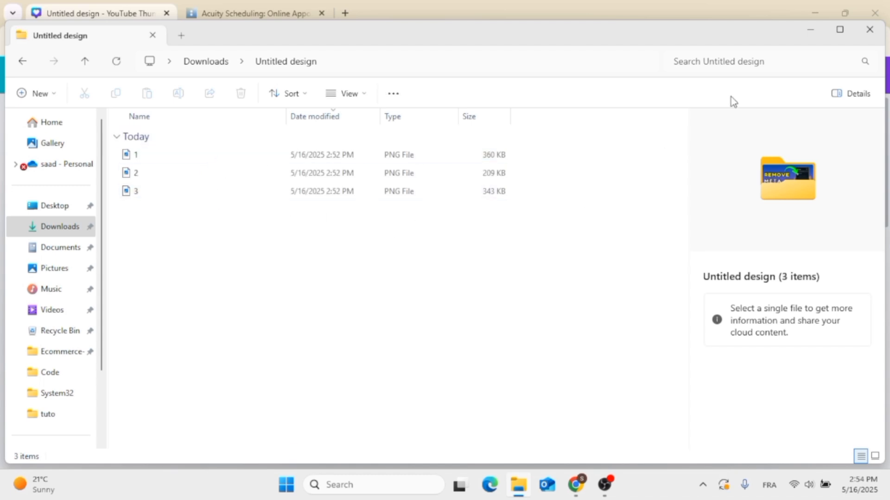
left_click(811, 32)
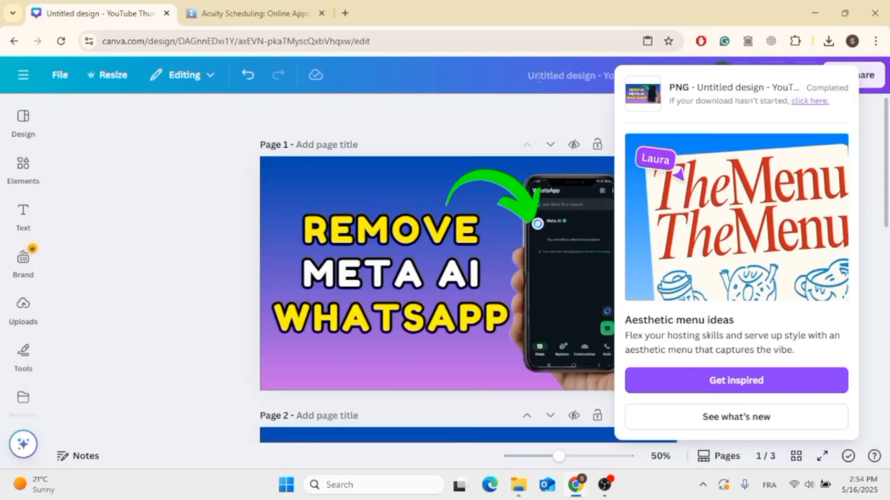
- Limit the design's PNG download to Page 1 only, and close the download settings without downloading
left_click(511, 109)
left_click(848, 79)
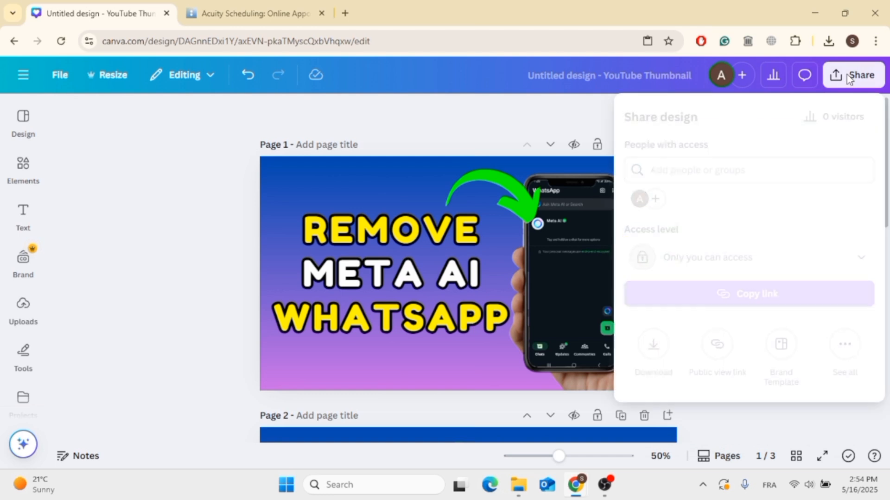
left_click(653, 347)
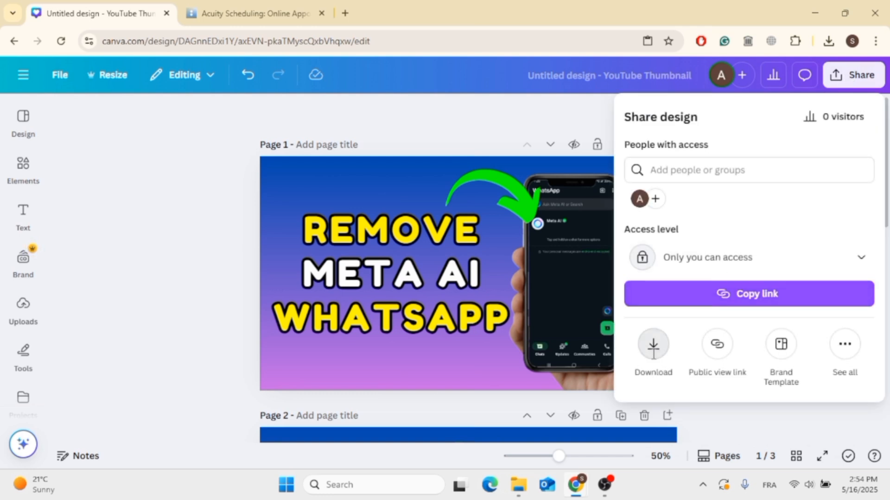
left_click(704, 345)
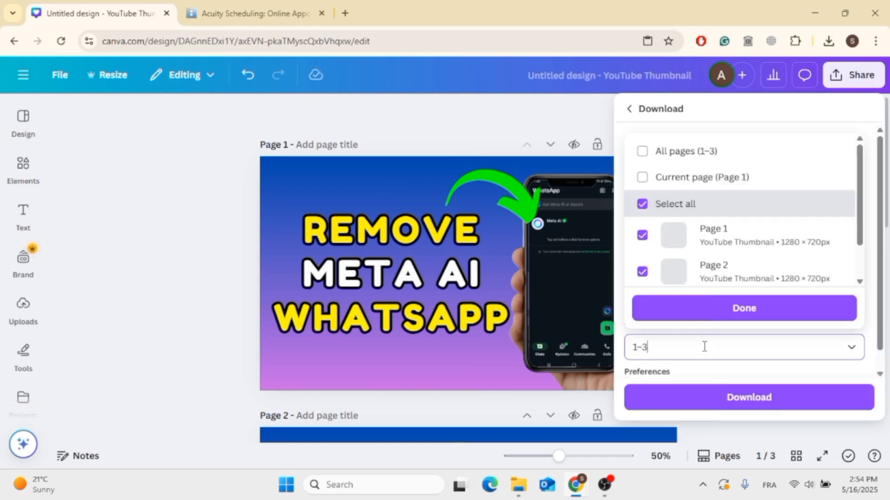
left_click(641, 234)
left_click(644, 208)
scroll(644, 214, "down", 1)
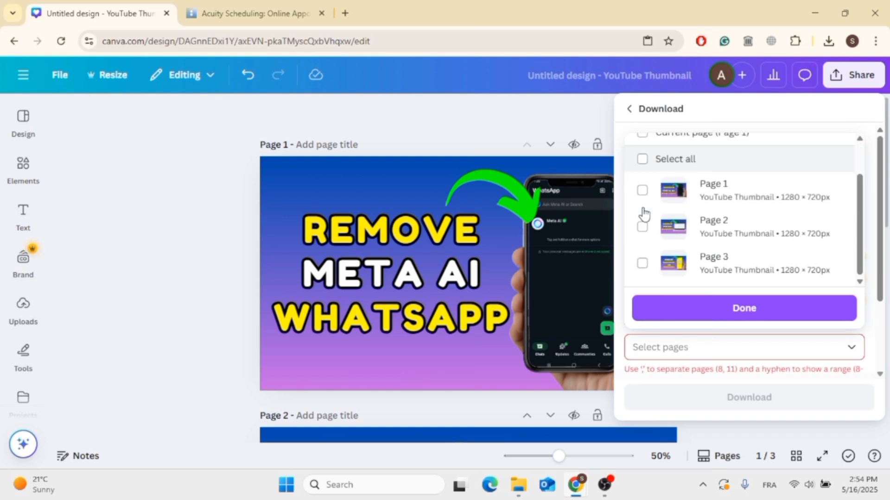
left_click(642, 191)
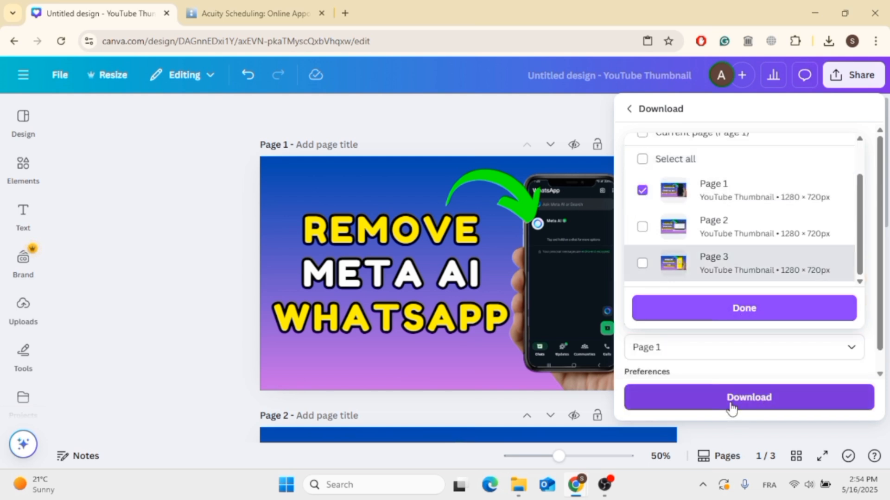
left_click(762, 314)
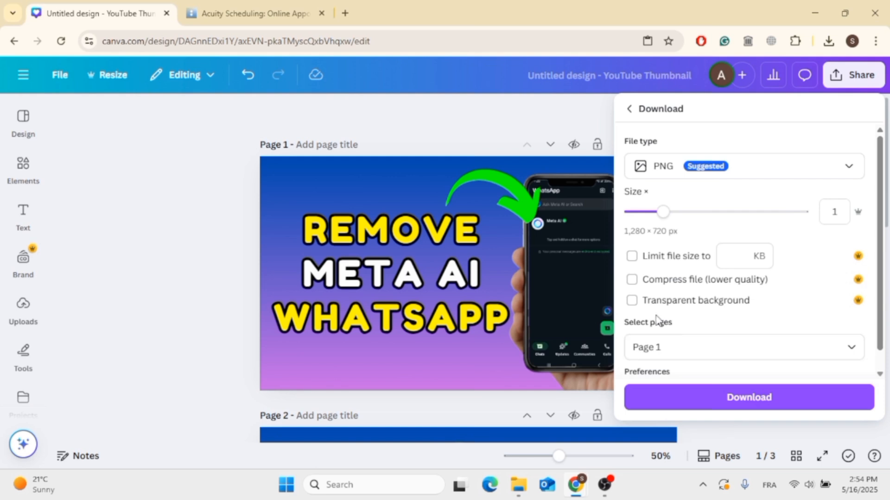
left_click(186, 263)
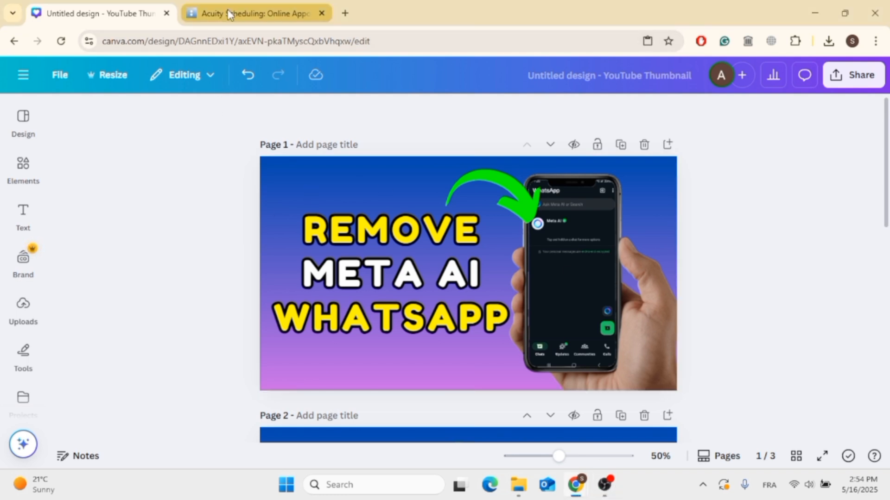
- Switch to the Acuity Scheduling website and look over its homepage and the Get started option
left_click(254, 15)
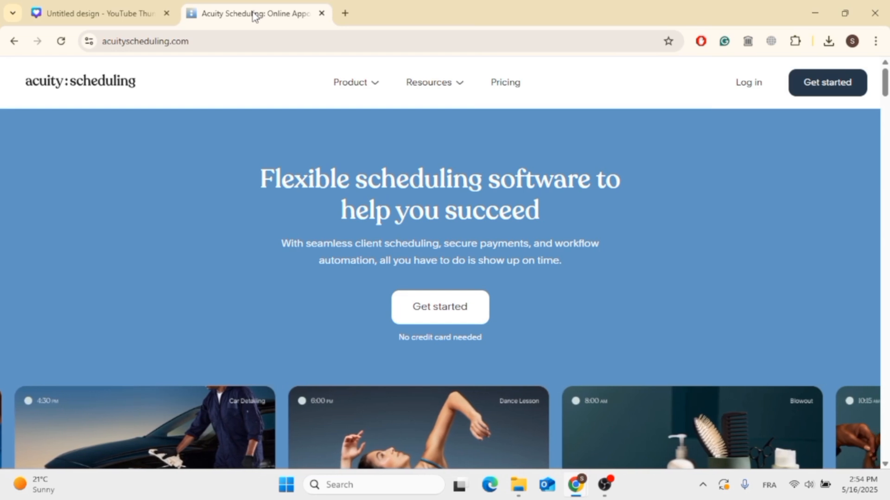
scroll(180, 254, "down", 2)
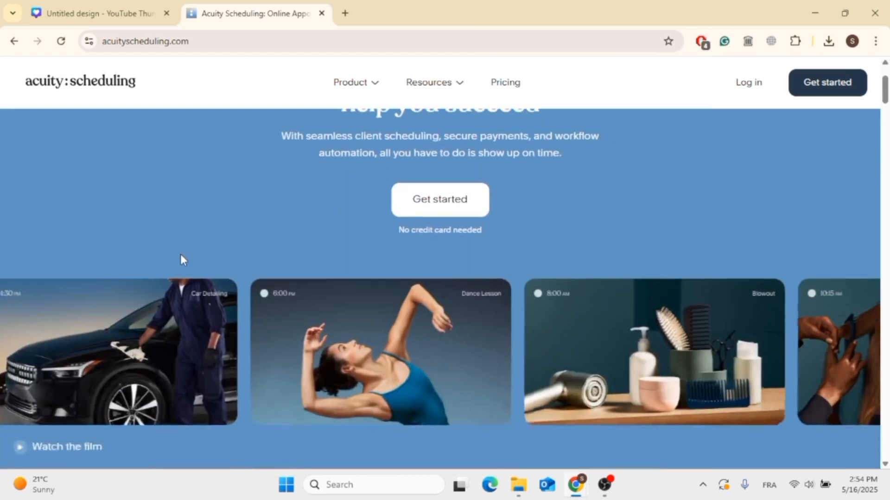
scroll(180, 254, "up", 2)
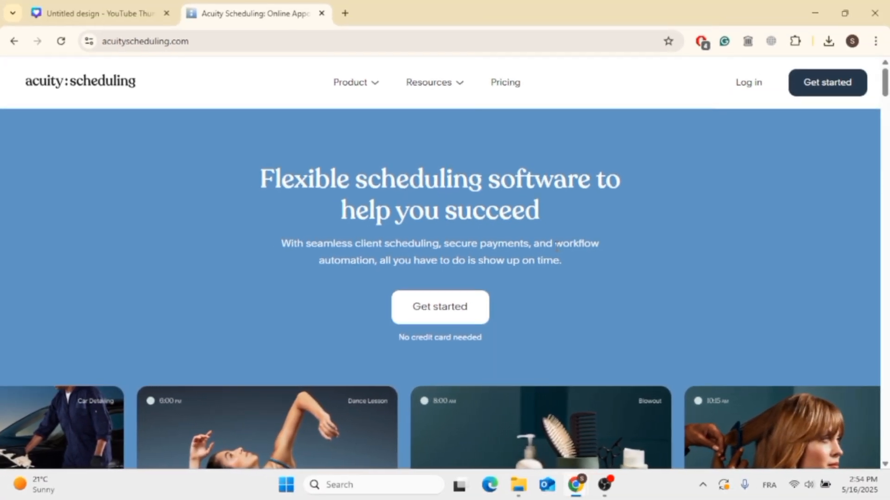
scroll(556, 245, "down", 15)
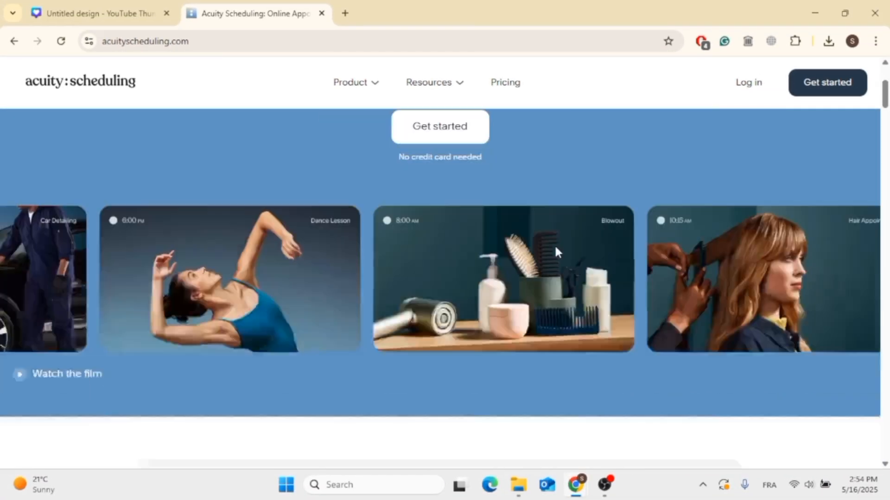
scroll(556, 247, "up", 15)
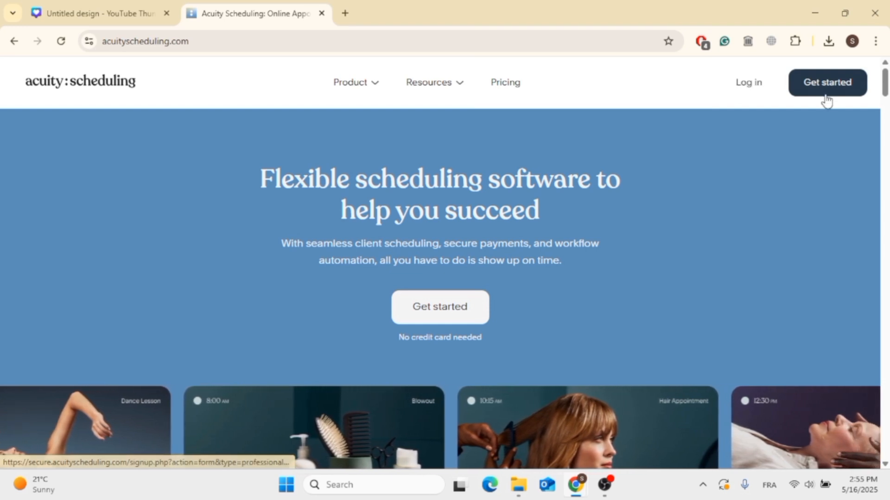
left_click(844, 96)
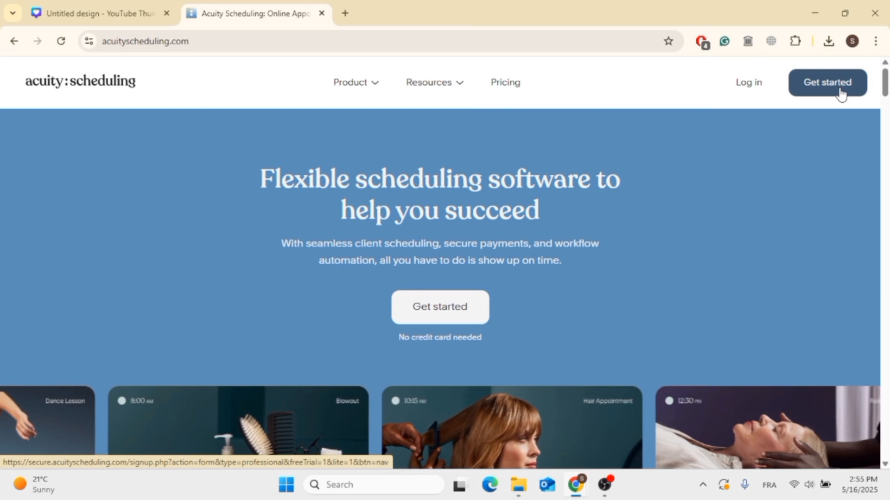
- Start a new standalone Acuity Scheduling trial from the homepage and look over the dashboard's navigation options
left_click(842, 94)
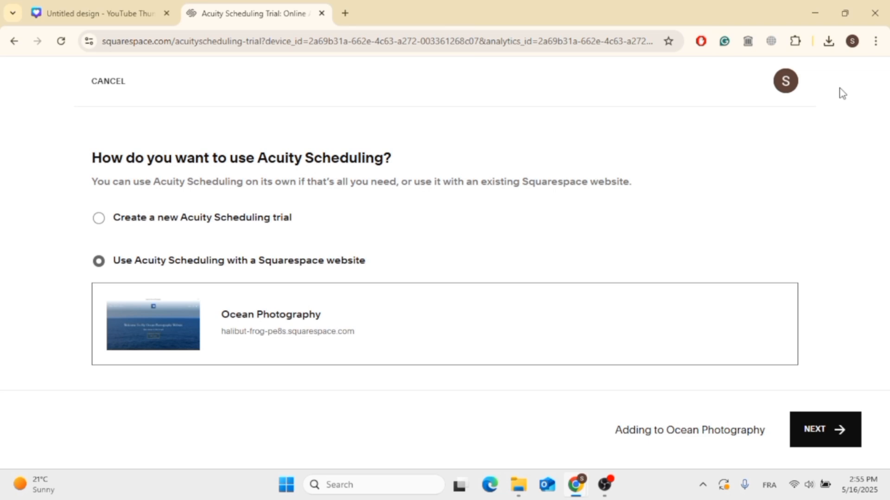
left_click(170, 218)
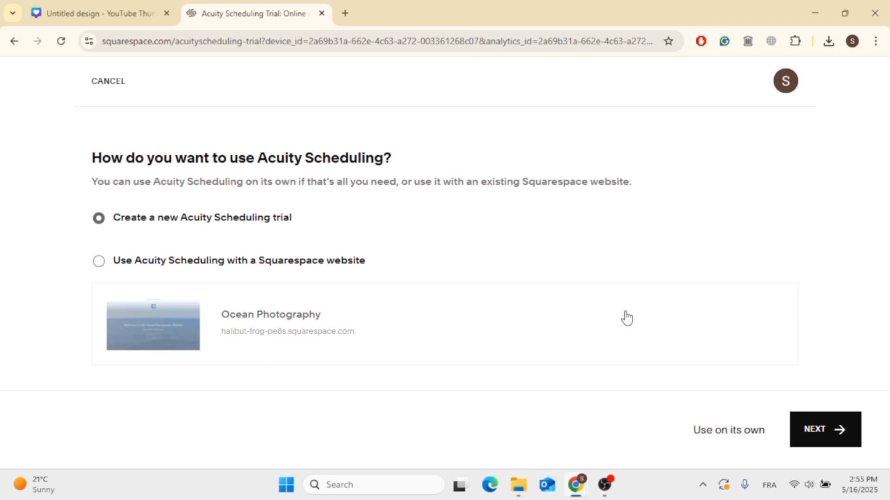
left_click(815, 435)
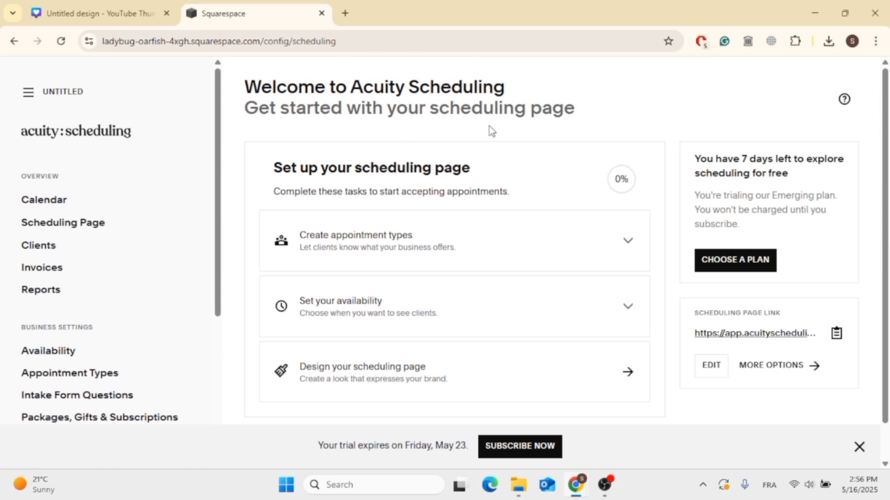
scroll(119, 307, "down", 5)
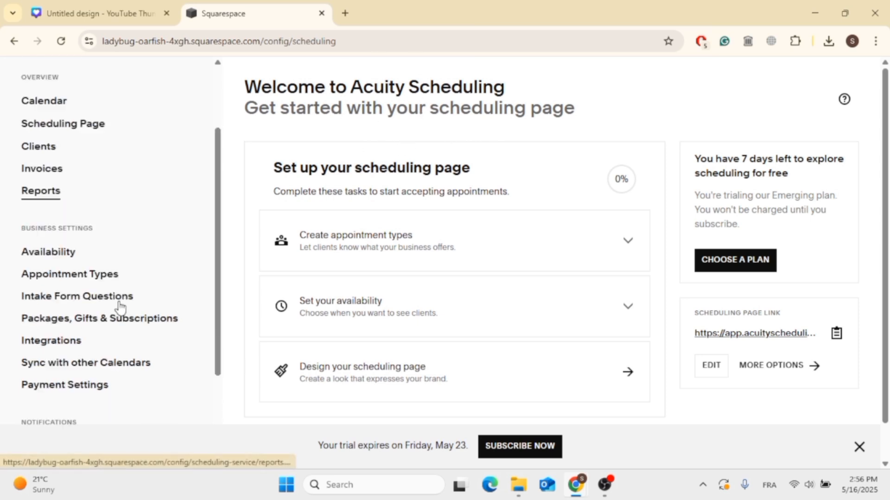
scroll(118, 310, "up", 5)
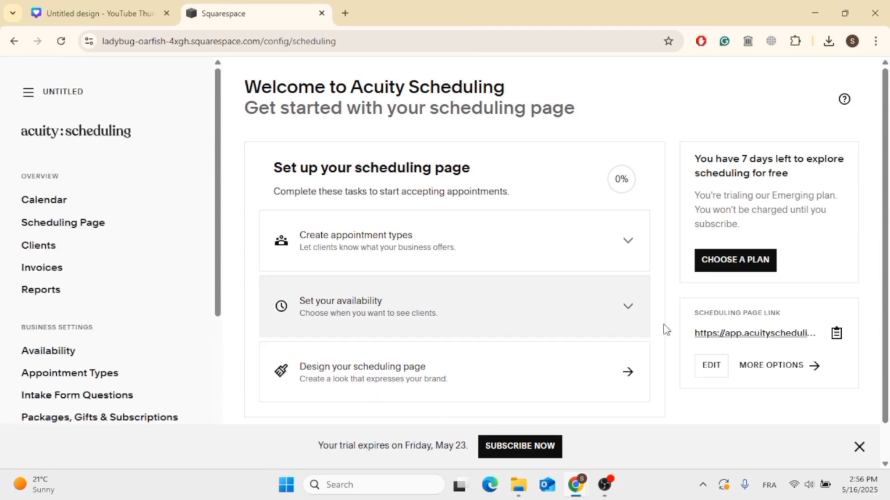
left_click(611, 483)
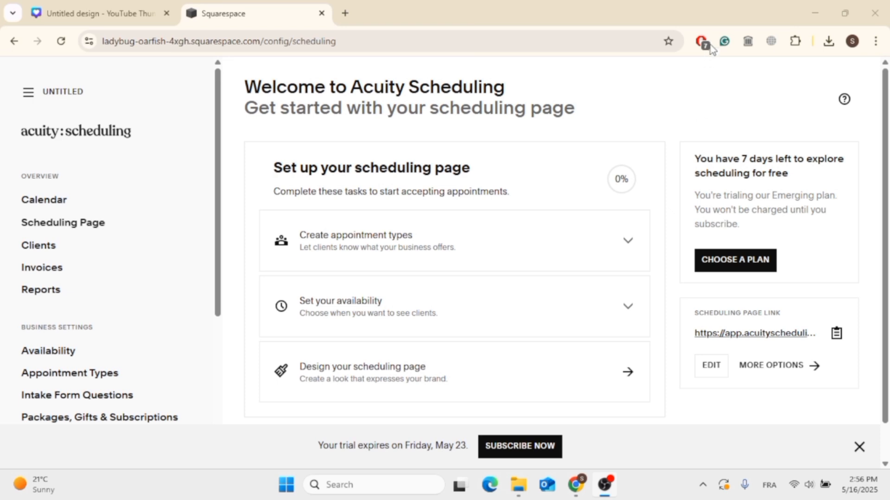
left_click(730, 16)
- Open the Create appointment types task and set the appointment size to Class (Group)
left_click(602, 252)
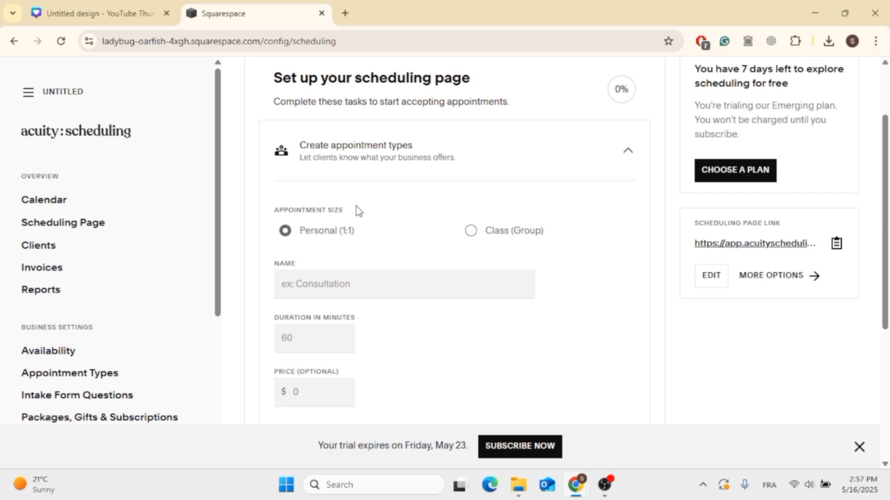
left_click(481, 235)
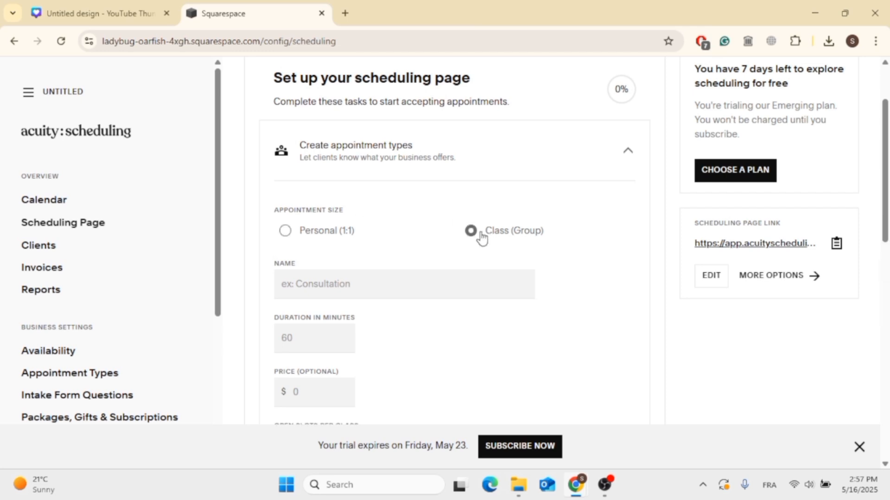
scroll(482, 237, "up", 2)
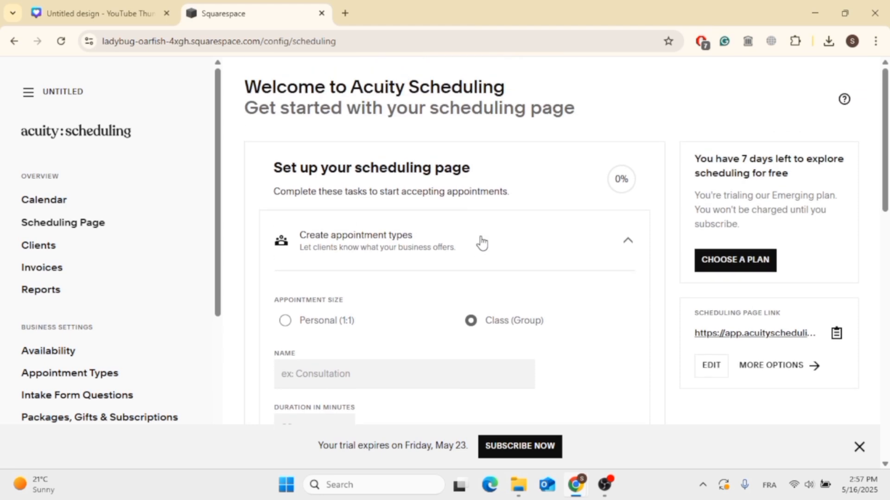
scroll(482, 242, "down", 4)
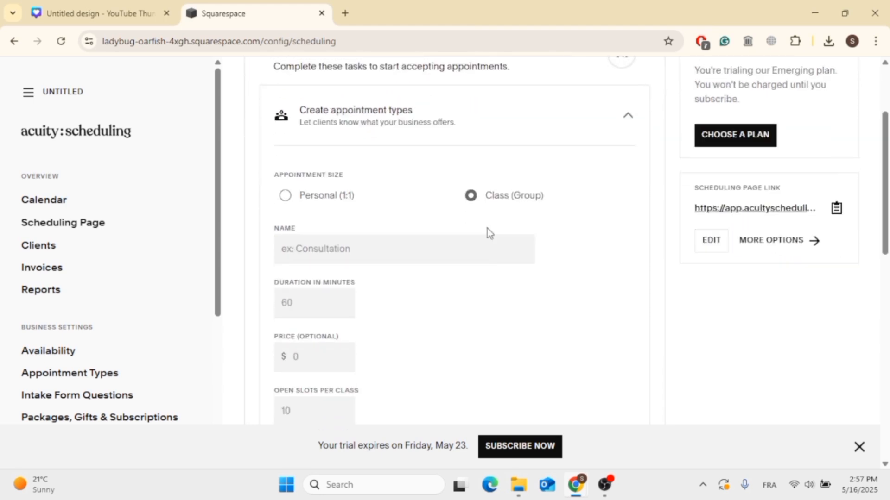
- Name the class Trial and set its duration to 60 minutes, price to $1.5 and open slots per class to 30
left_click(406, 178)
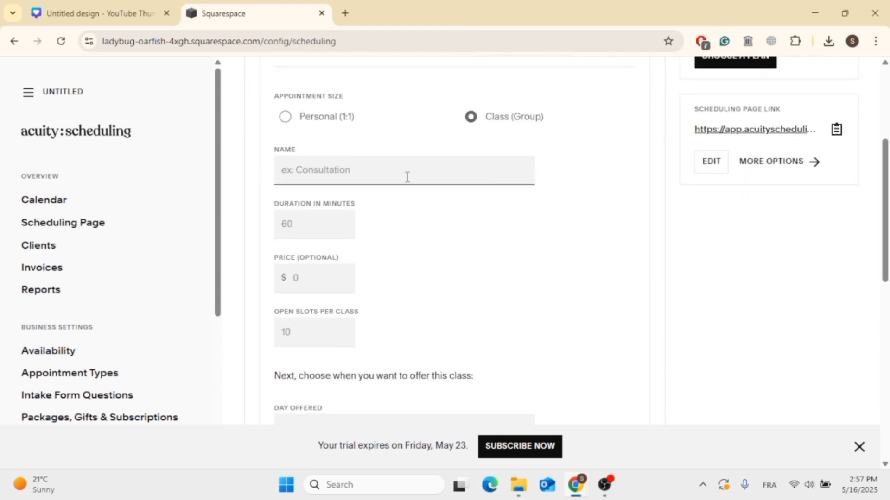
type("Trial")
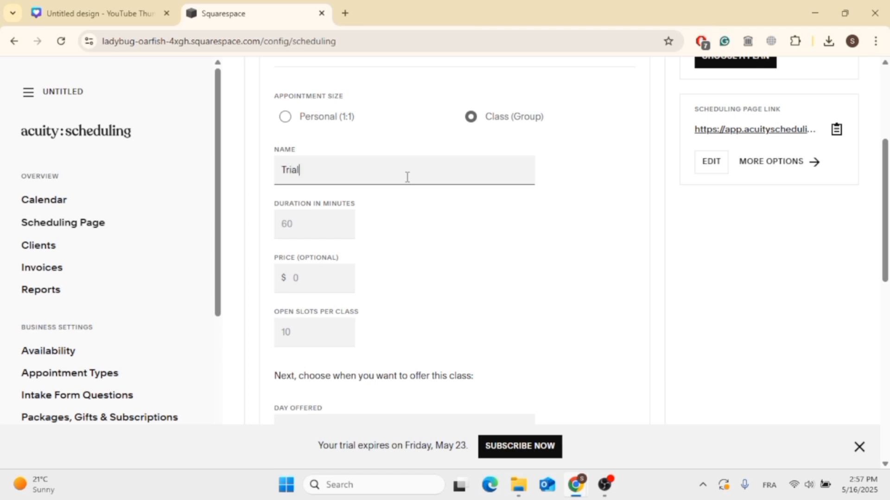
left_click(335, 228)
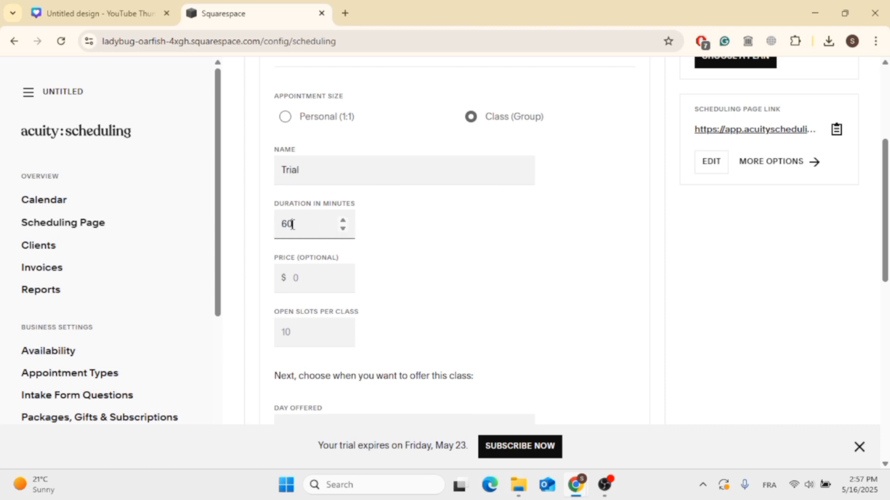
scroll(369, 259, "up", 1)
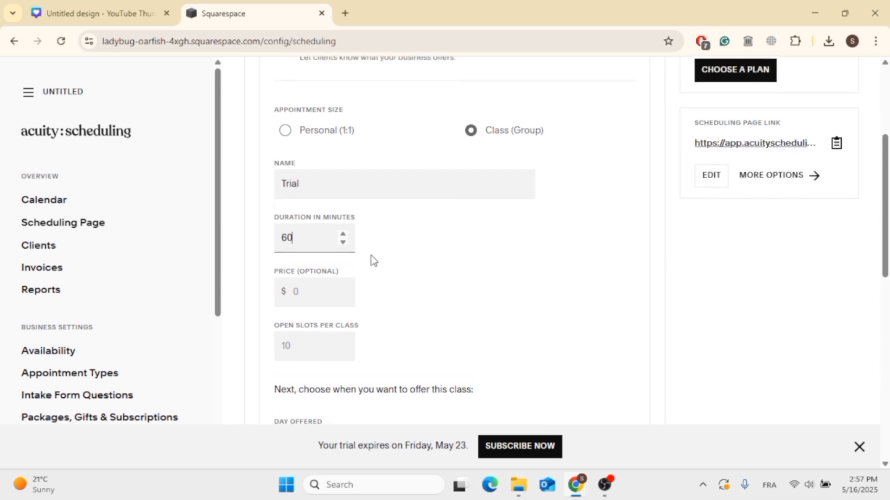
left_click(334, 294)
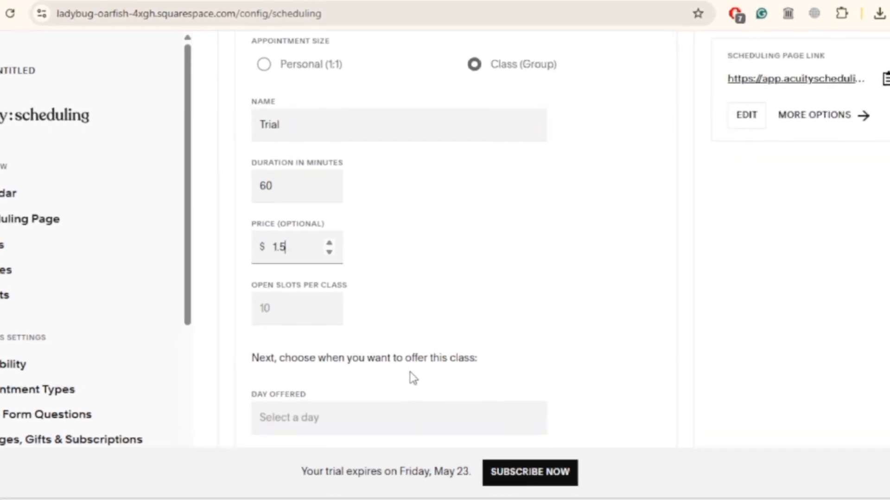
left_click(297, 303)
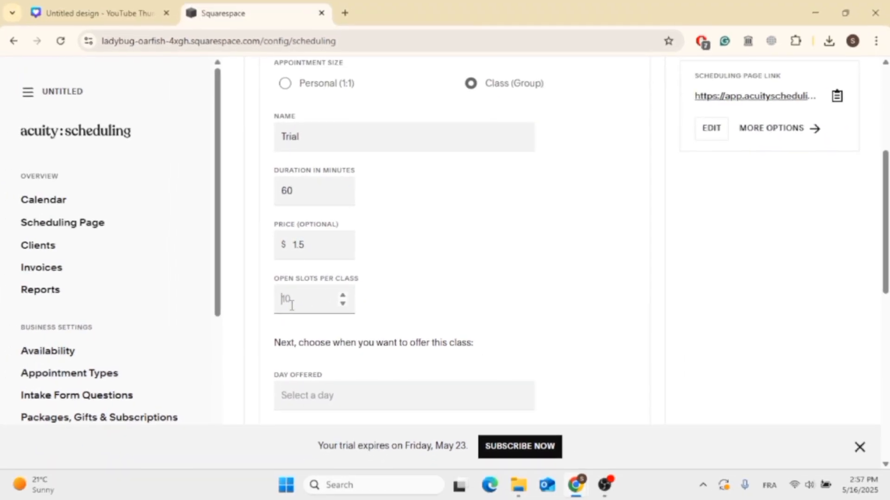
left_click(431, 327)
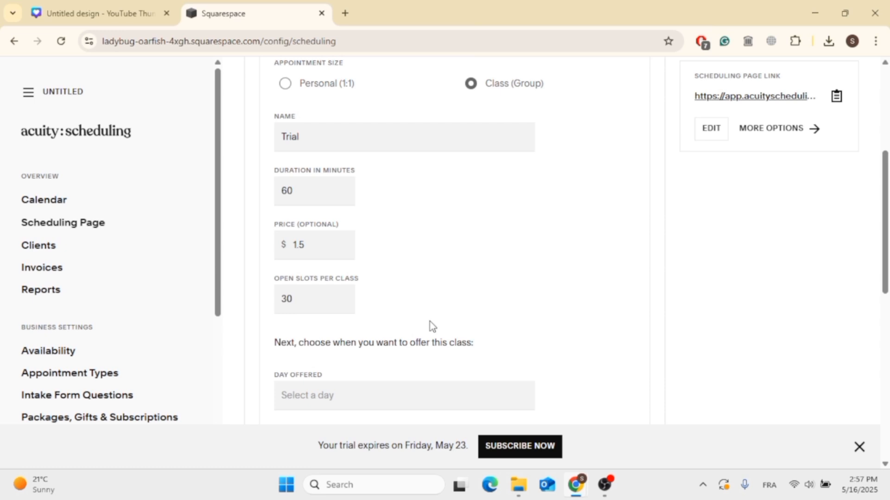
- Set the day on which the Trial class is offered to 05/22/2025
scroll(431, 322, "down", 3)
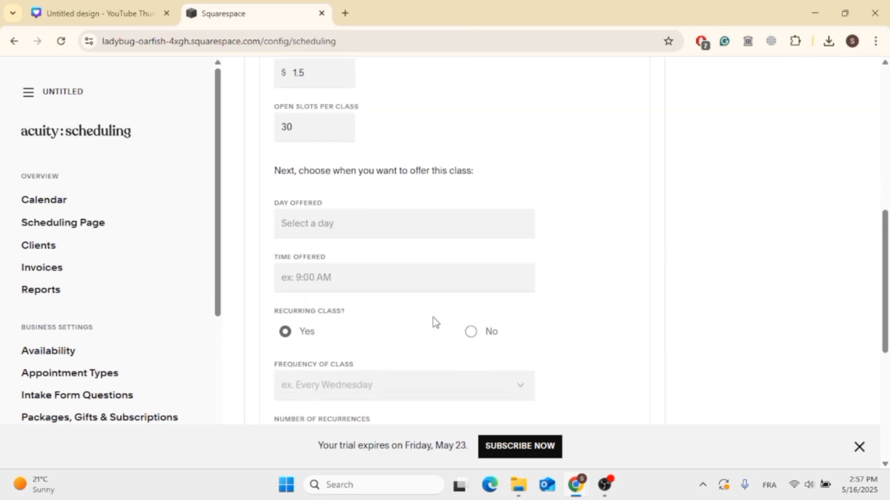
scroll(434, 322, "up", 9)
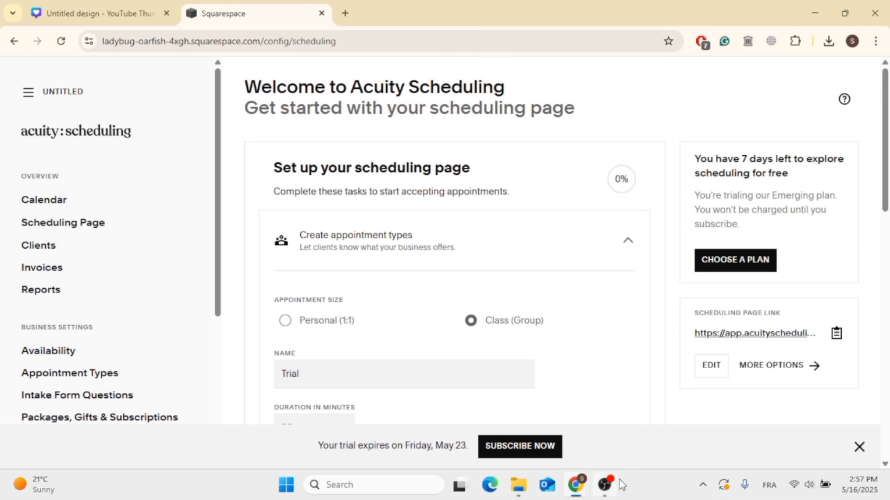
scroll(778, 304, "down", 8)
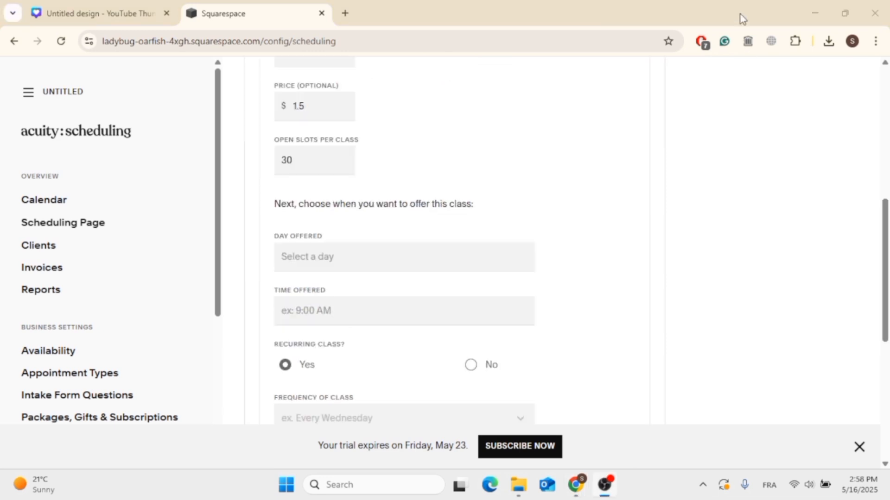
scroll(454, 253, "down", 2)
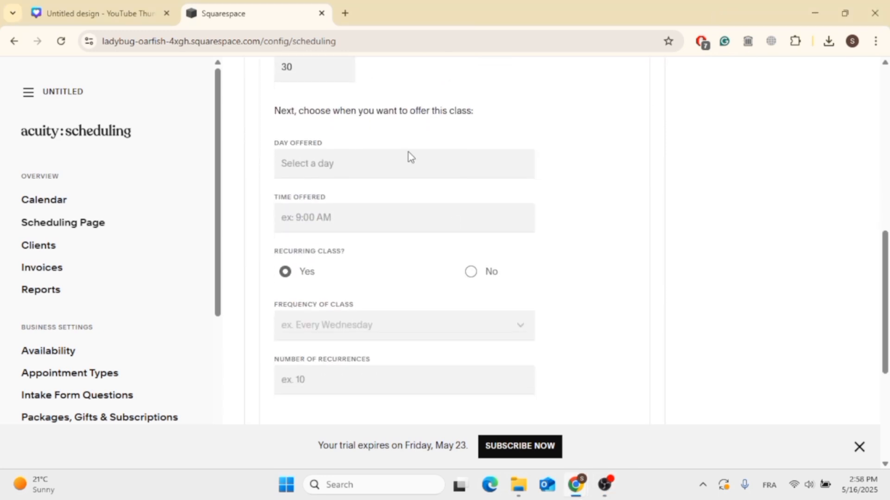
left_click(385, 164)
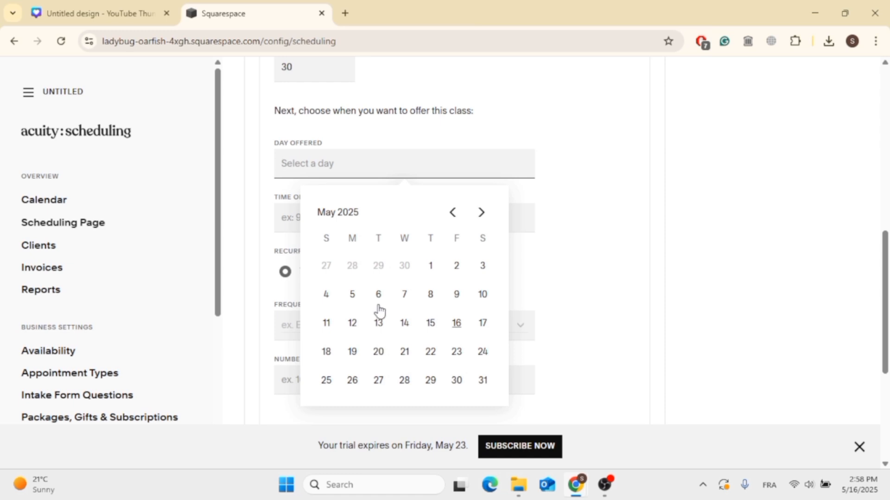
left_click(432, 357)
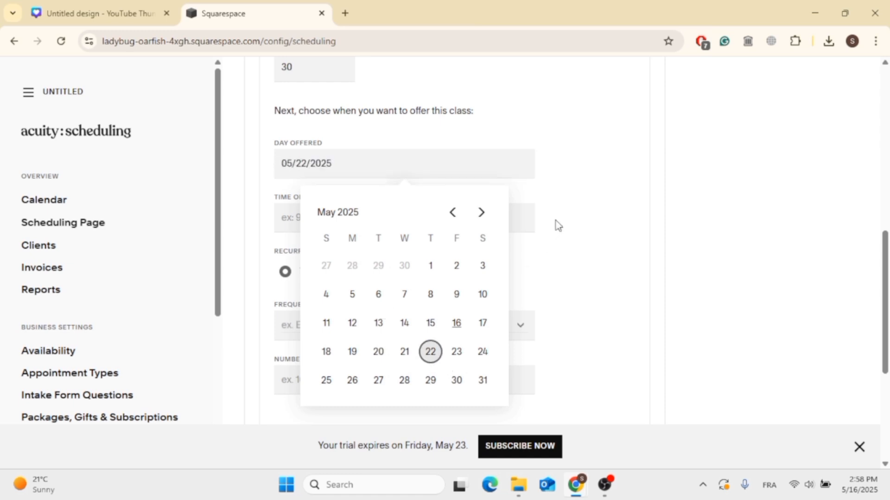
left_click(610, 271)
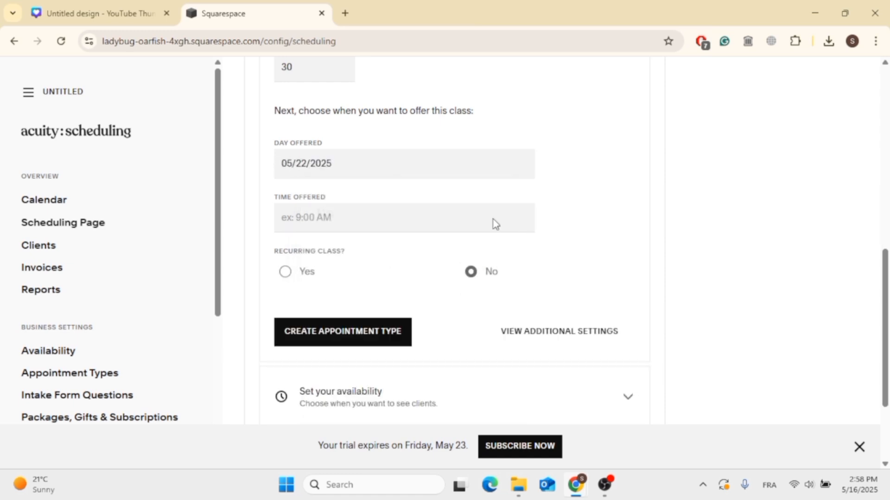
- Mark the class as recurring and set its offered time to 10:00am
left_click(298, 278)
left_click(323, 220)
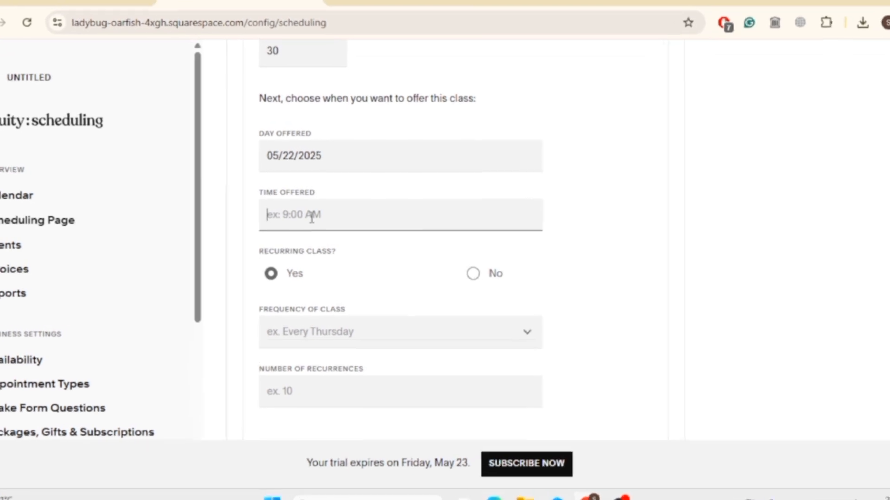
type("10:00am")
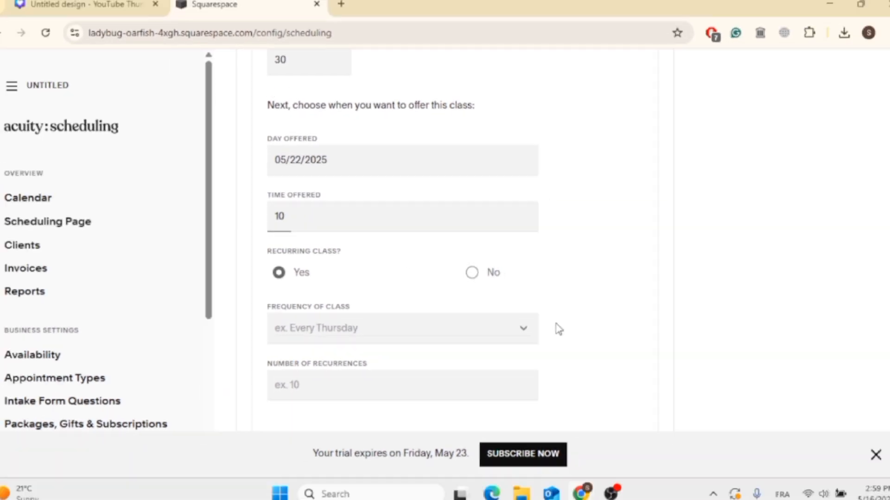
- Set the class frequency to Every Thursday with 10 recurrences, and create the appointment type
left_click(347, 333)
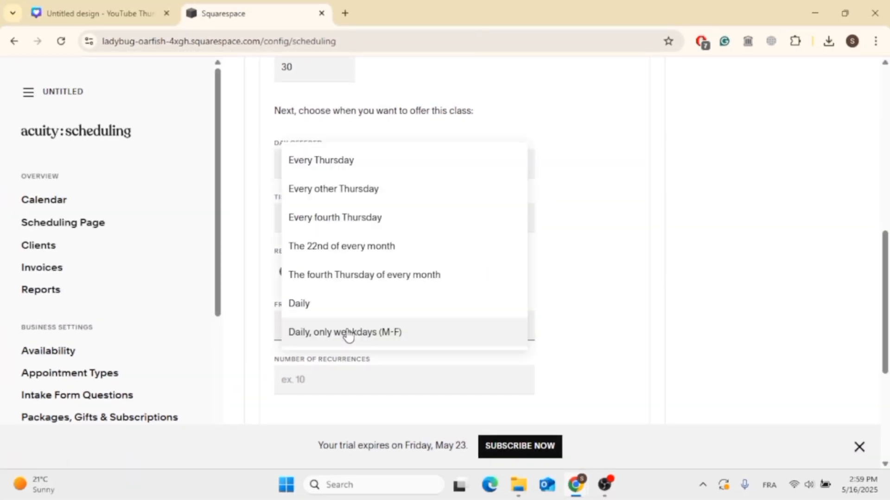
scroll(363, 281, "down", 2)
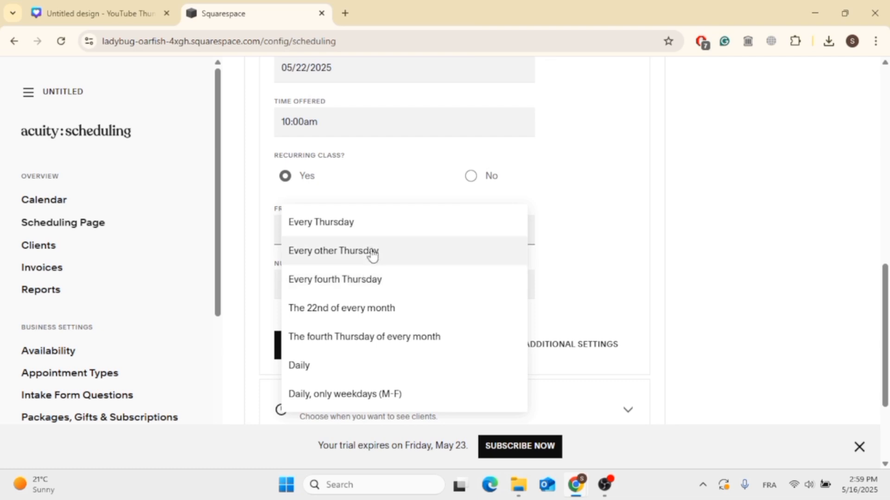
left_click(370, 232)
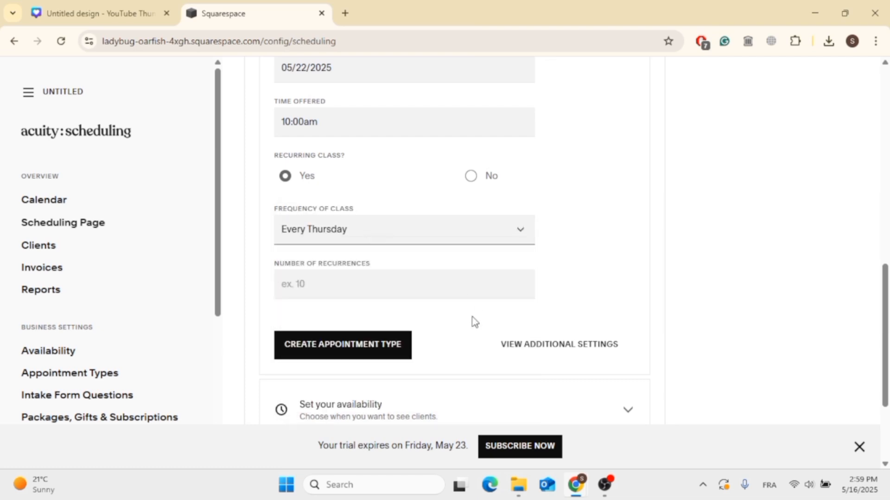
scroll(472, 317, "down", 2)
left_click(393, 189)
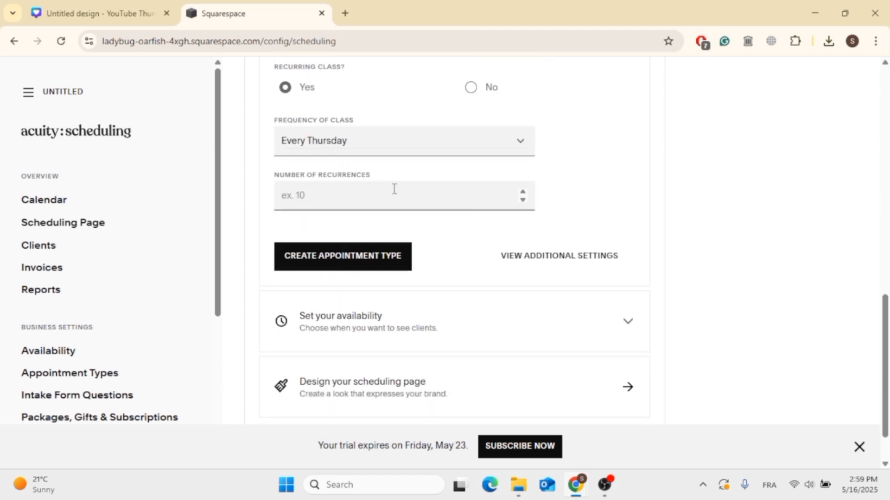
type("10")
left_click(482, 249)
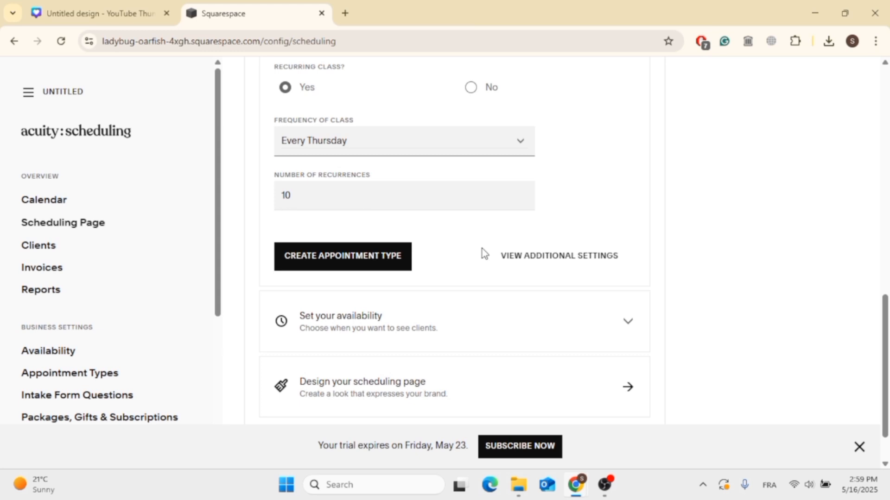
left_click(382, 264)
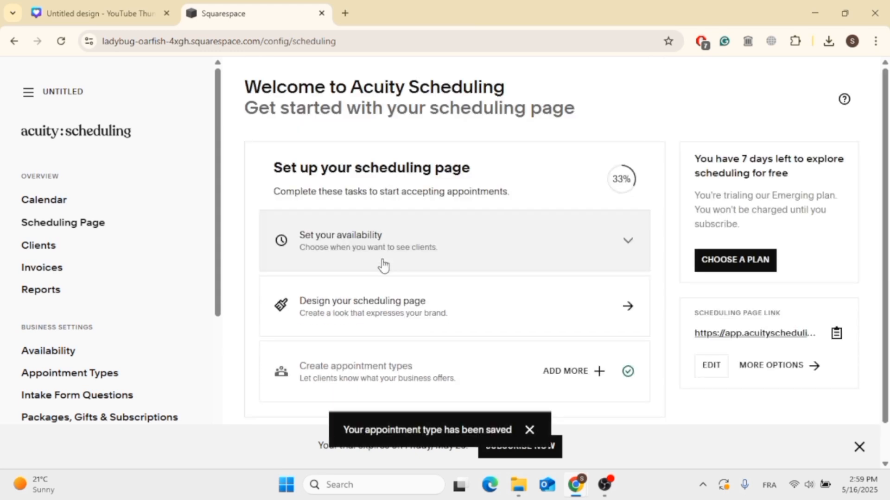
- Save the default availability of Monday to Friday, 9:00AM to 5:00PM, in the Paris time zone
left_click(565, 255)
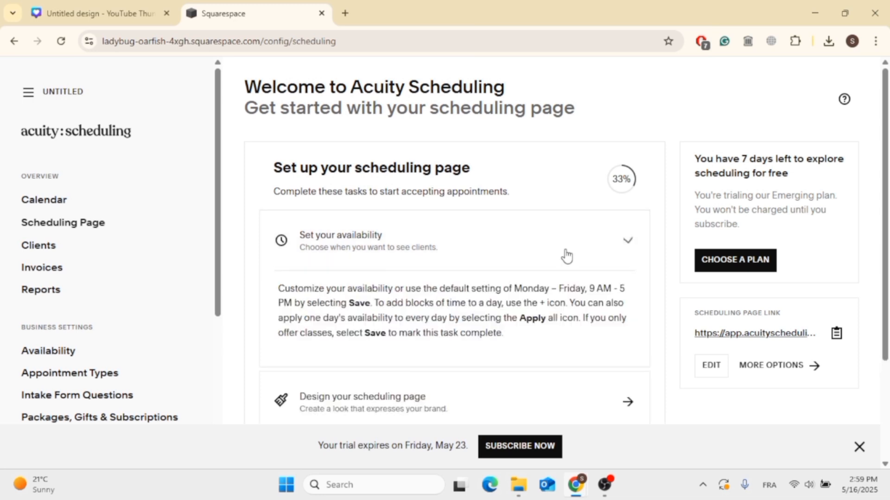
scroll(565, 255, "down", 4)
scroll(351, 280, "down", 5)
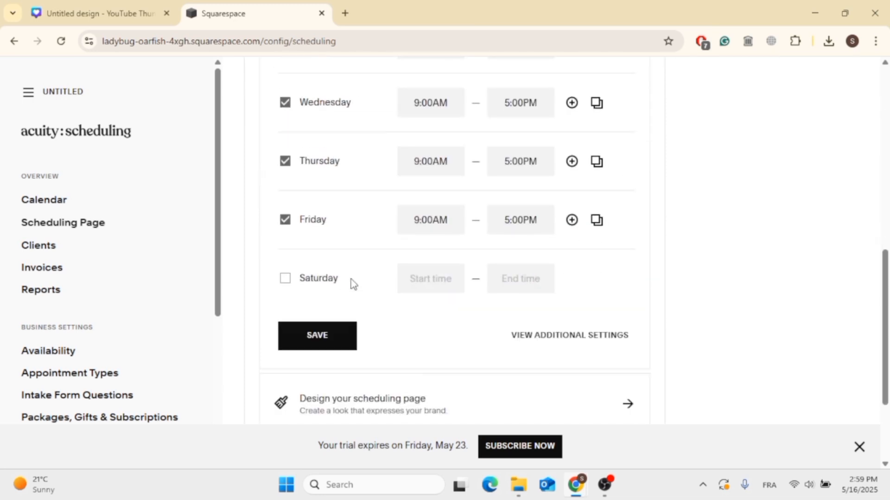
scroll(352, 280, "down", 1)
scroll(349, 284, "up", 4)
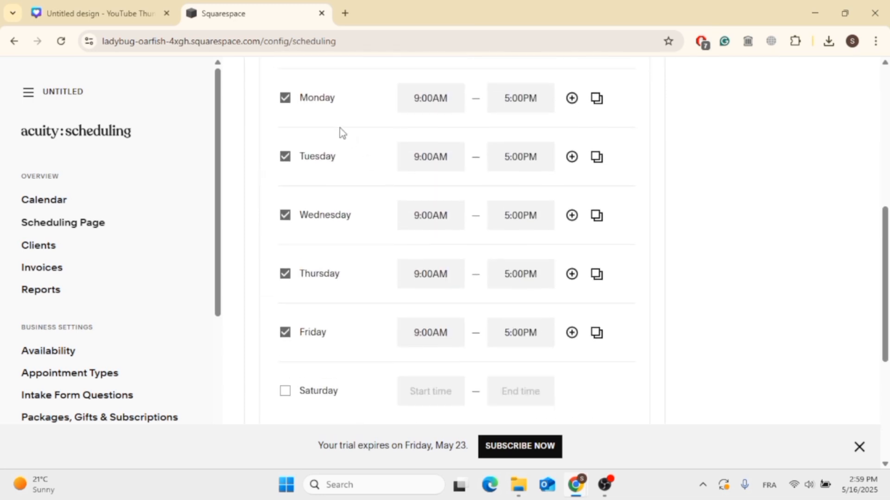
scroll(357, 151, "up", 4)
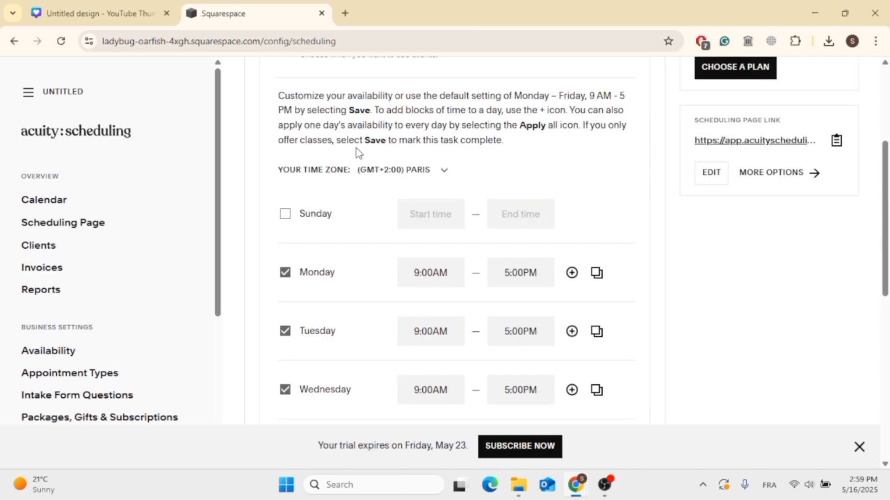
scroll(356, 151, "down", 2)
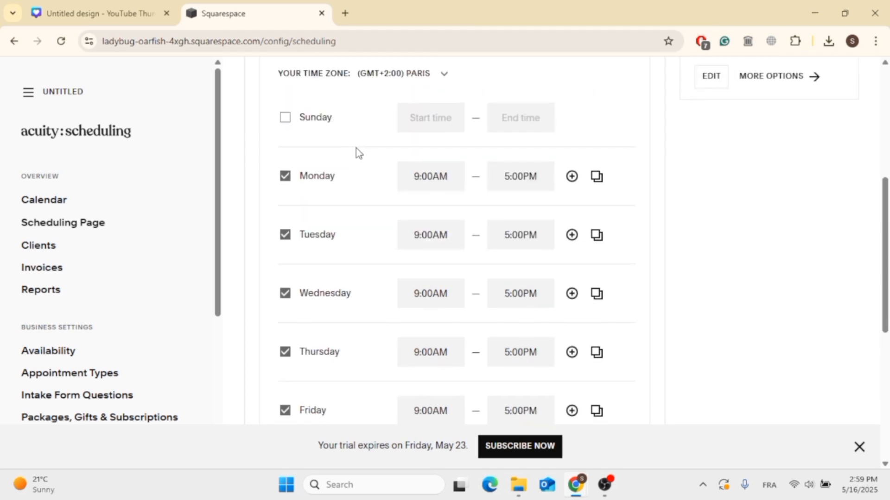
scroll(357, 149, "down", 5)
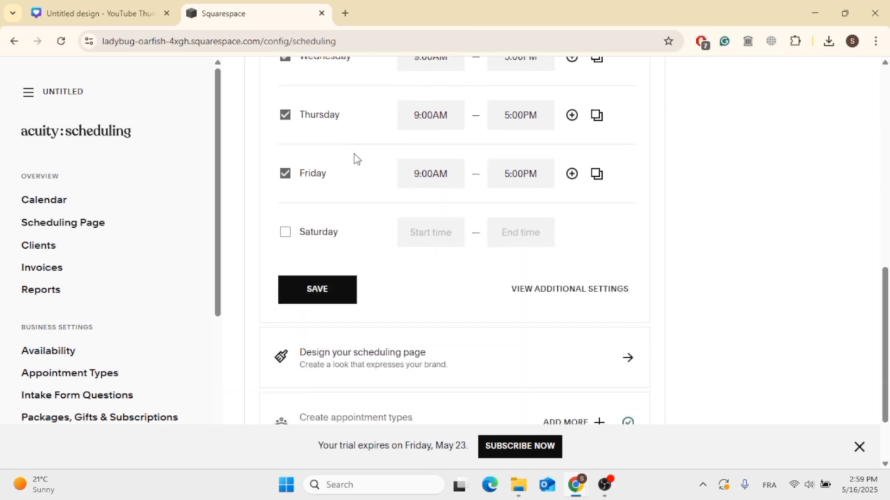
left_click(296, 286)
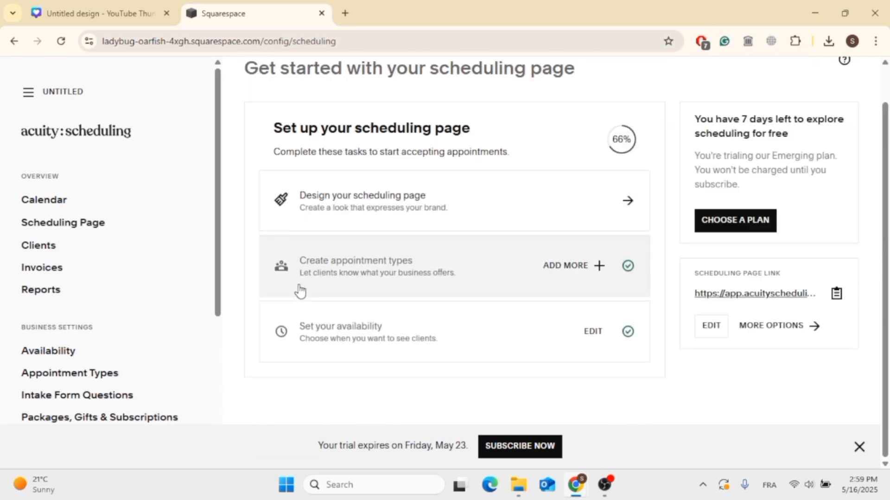
- Open the scheduling page design, check its appointment list preview, and bring up the page's style options
scroll(300, 291, "up", 2)
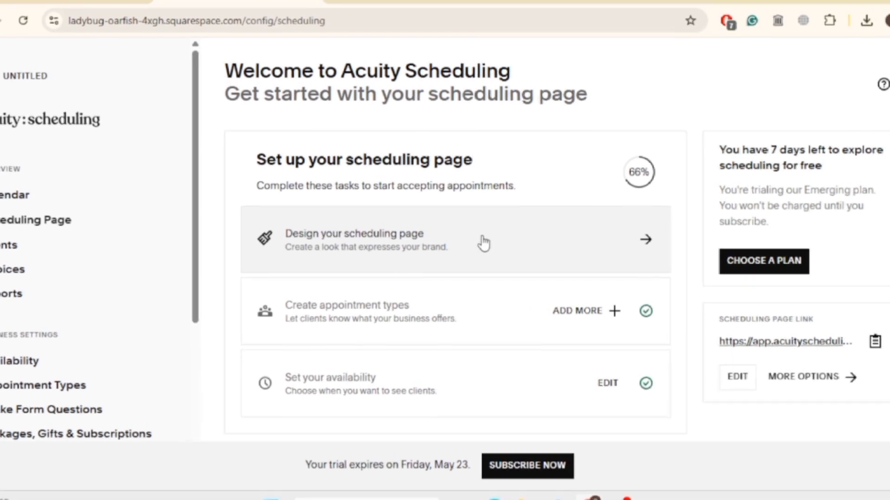
left_click(482, 239)
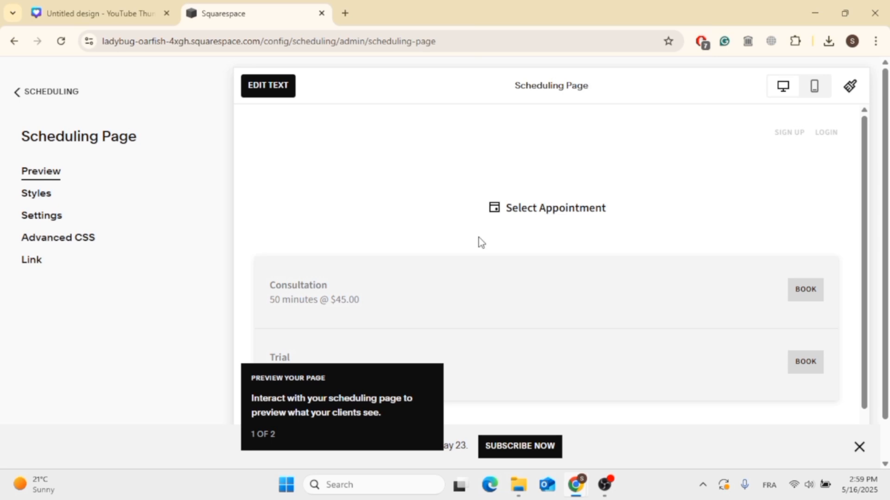
scroll(480, 242, "down", 1)
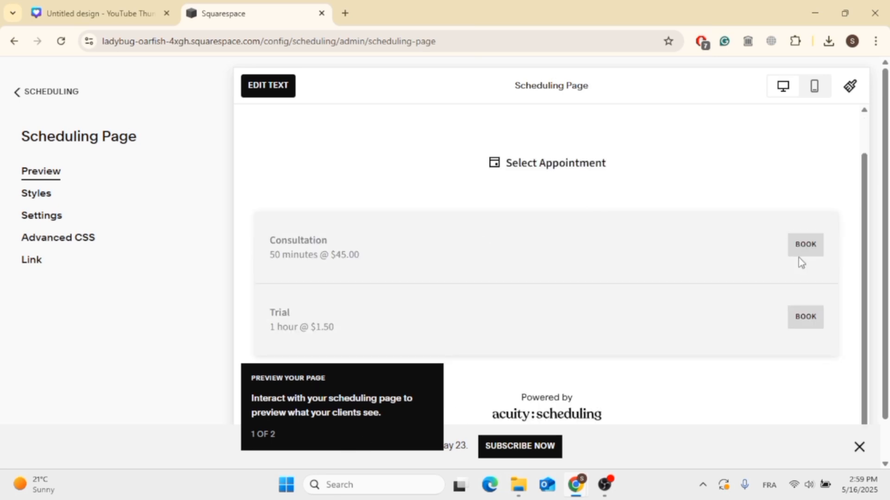
scroll(801, 260, "up", 1)
left_click(44, 195)
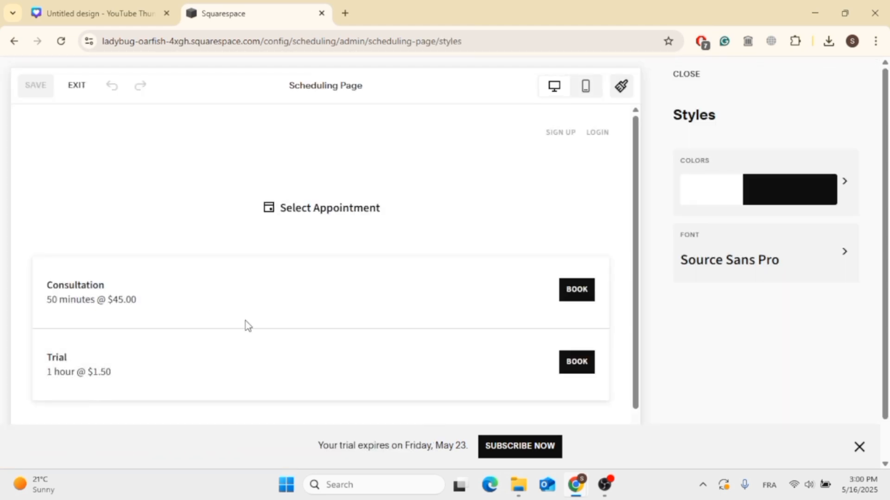
scroll(251, 329, "down", 1)
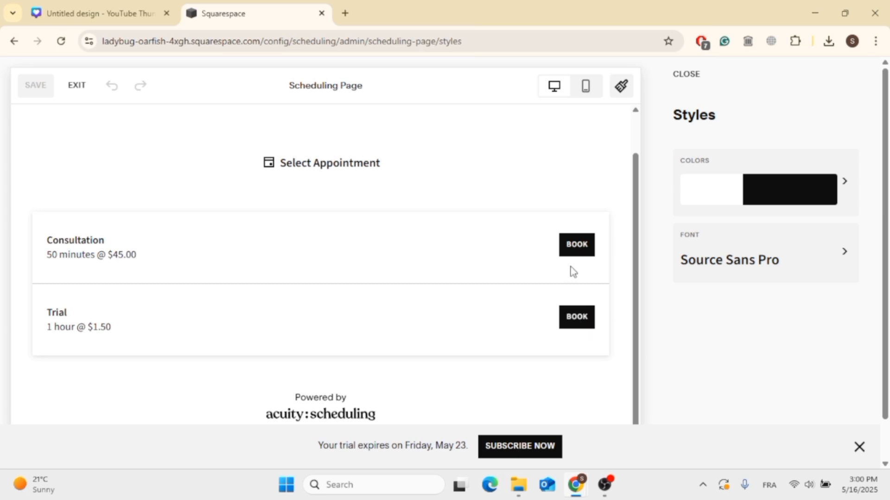
- Try the Option 2 color theme, then apply Option 4 to the scheduling page and save the style
left_click(793, 203)
scroll(750, 329, "down", 2)
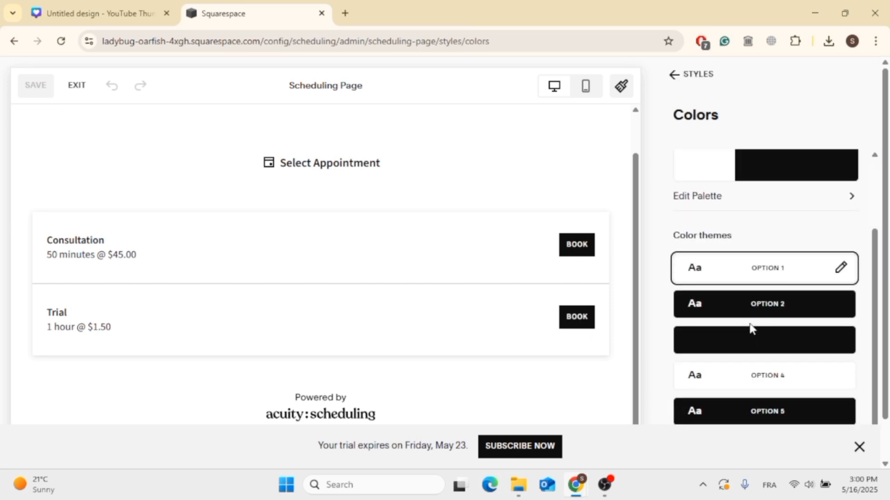
left_click(796, 383)
left_click(783, 315)
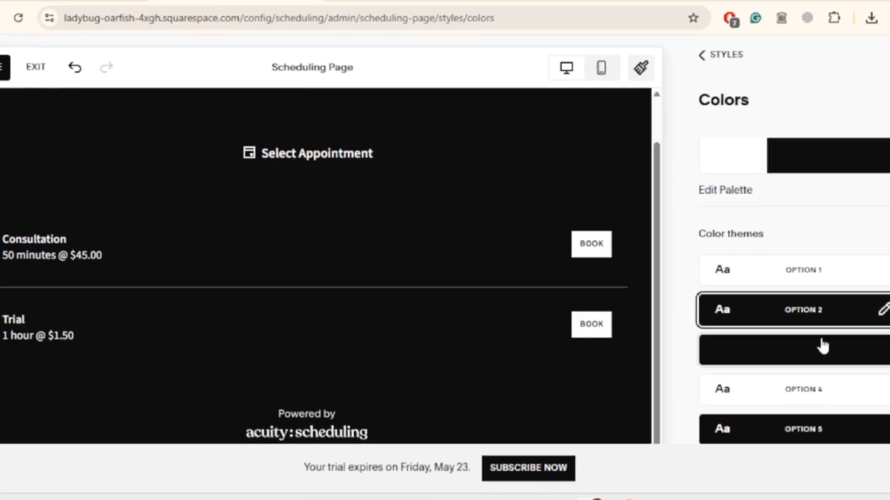
left_click(795, 391)
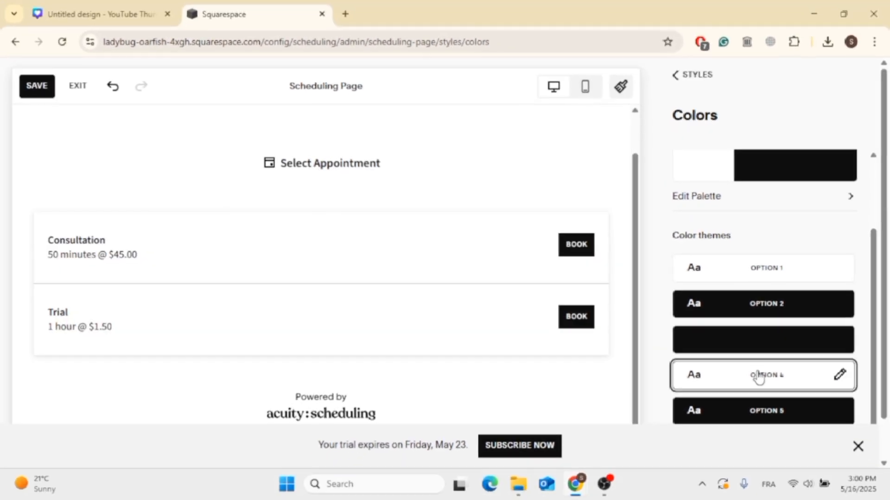
left_click(46, 89)
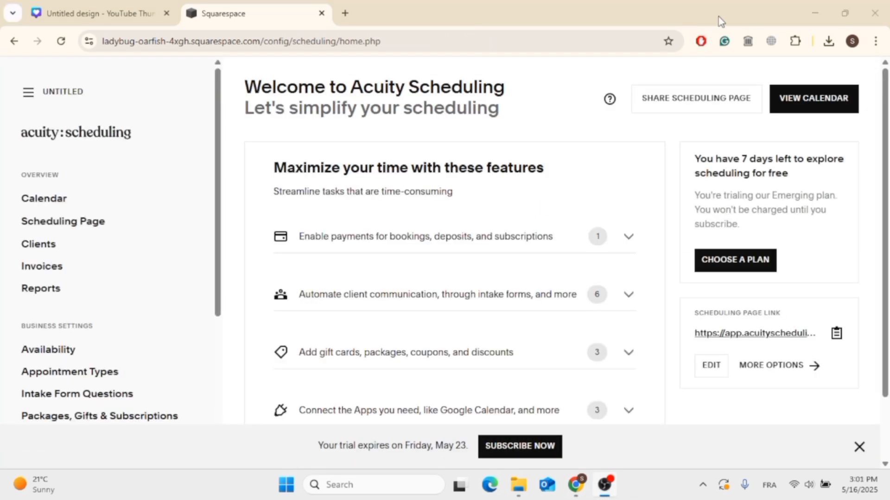
- Open the scheduling page's settings and set the business name to Test tech
left_click(72, 227)
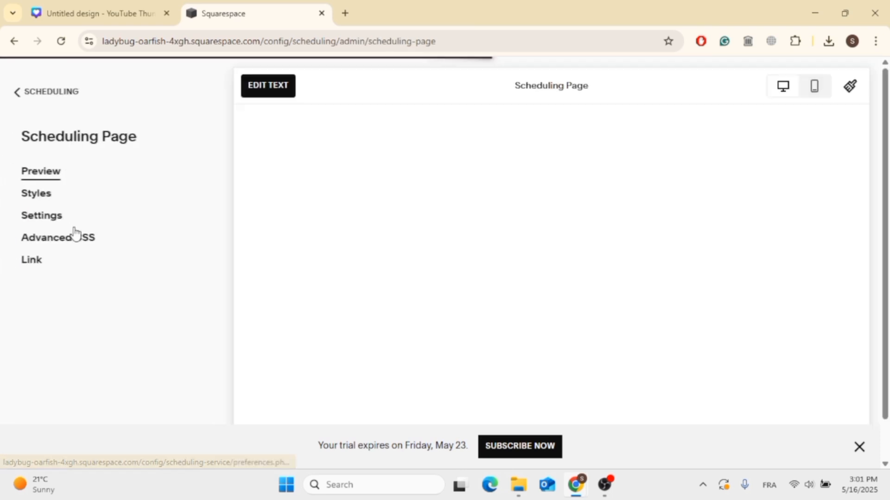
left_click(42, 216)
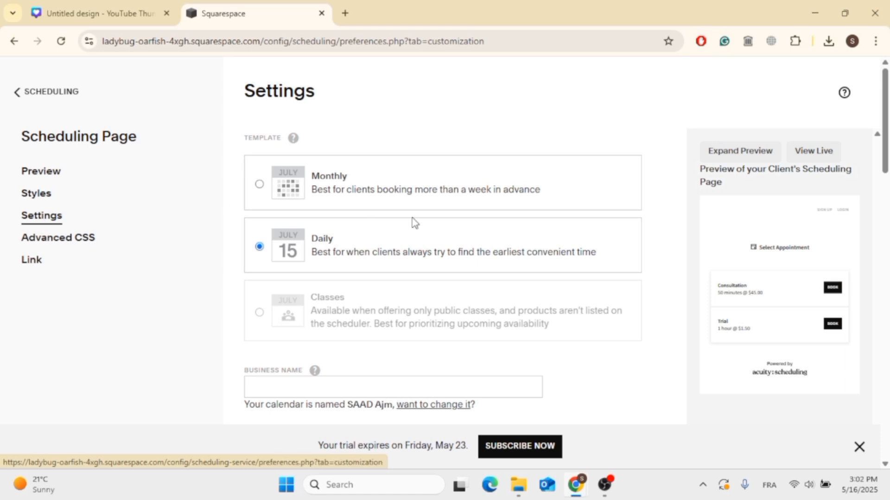
scroll(419, 223, "down", 4)
left_click(338, 214)
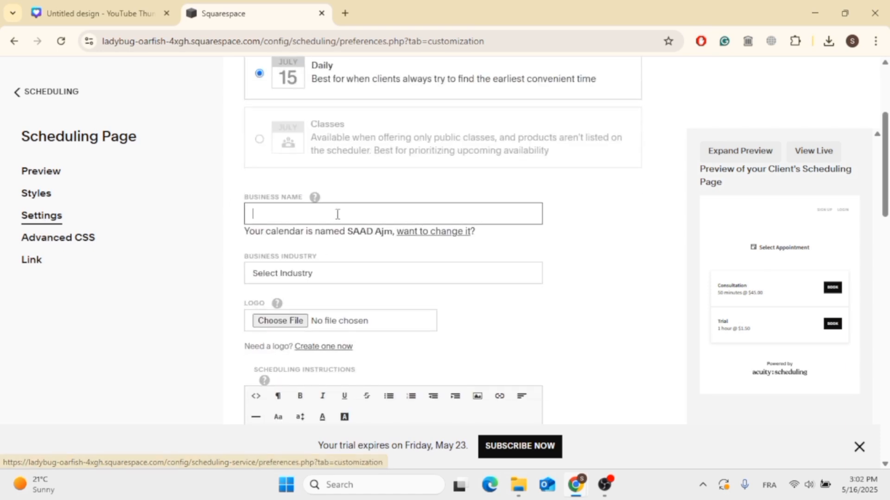
type("Test tech")
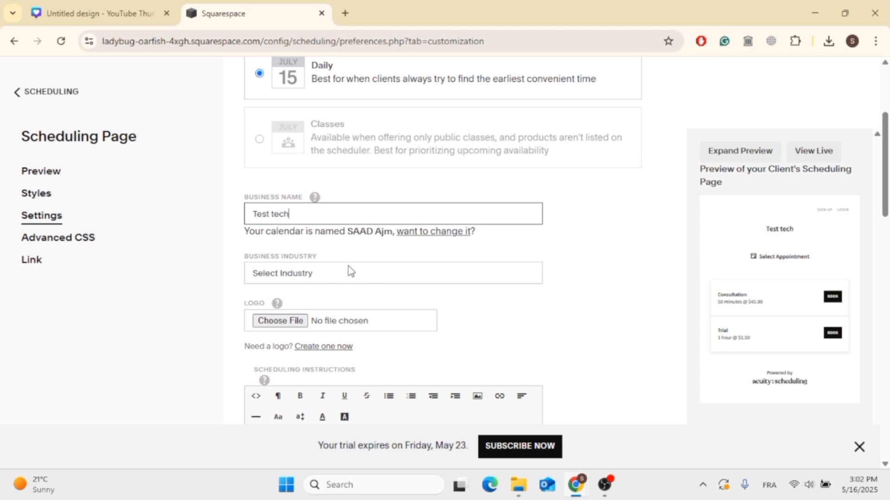
- Upload year-of-the-ocean-logo-png-transparent from the Downloads folder as the business logo
scroll(351, 271, "down", 3)
left_click(273, 168)
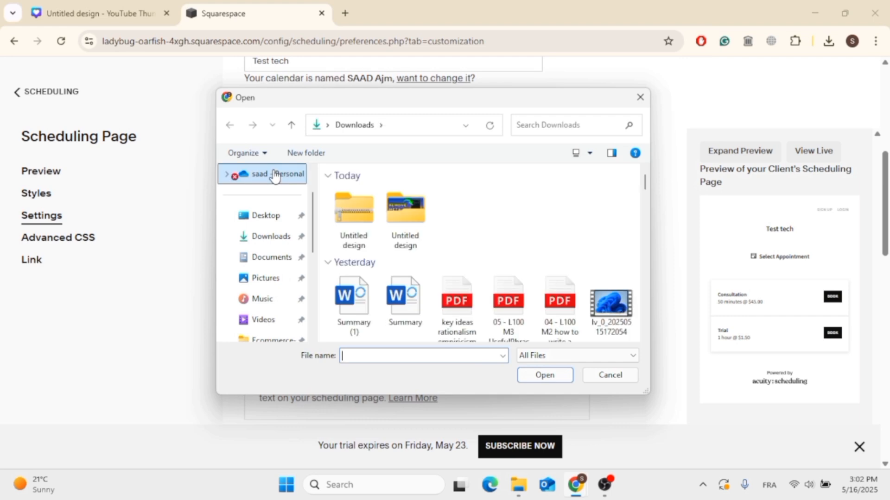
scroll(524, 264, "down", 2)
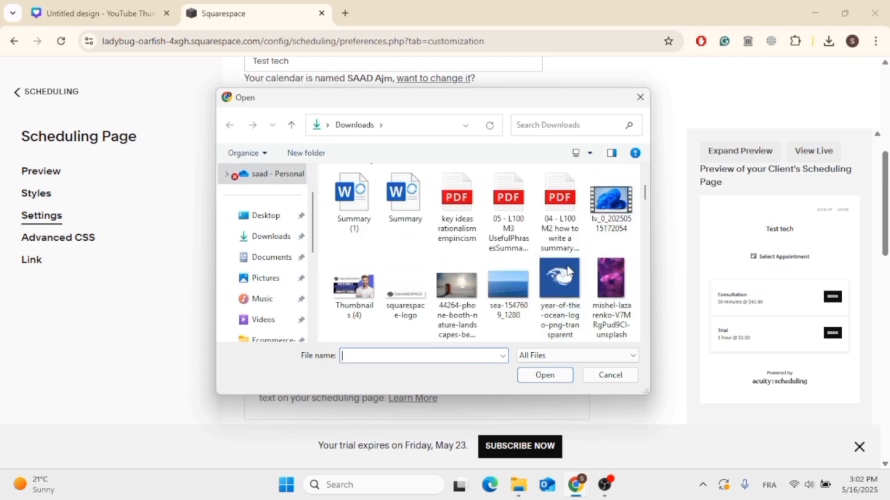
double_click(550, 290)
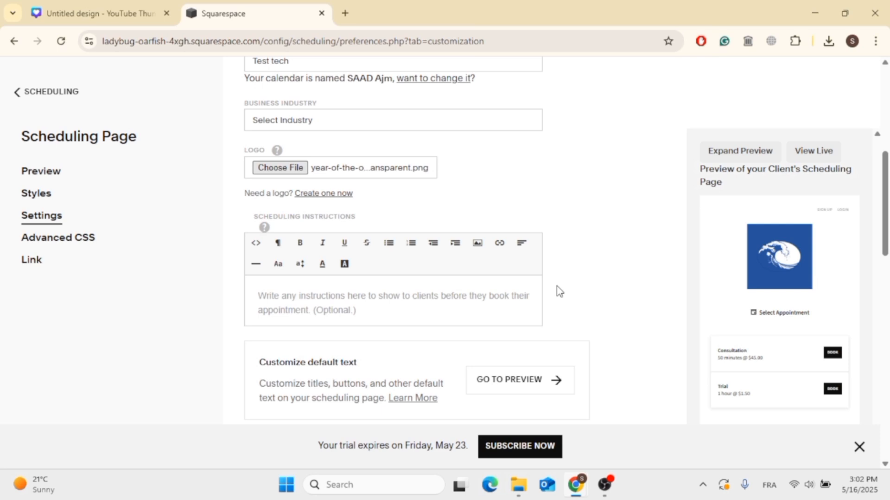
- Insert the first PNG from the Untitled design folder in Downloads as an image in the scheduling instructions
scroll(560, 291, "down", 4)
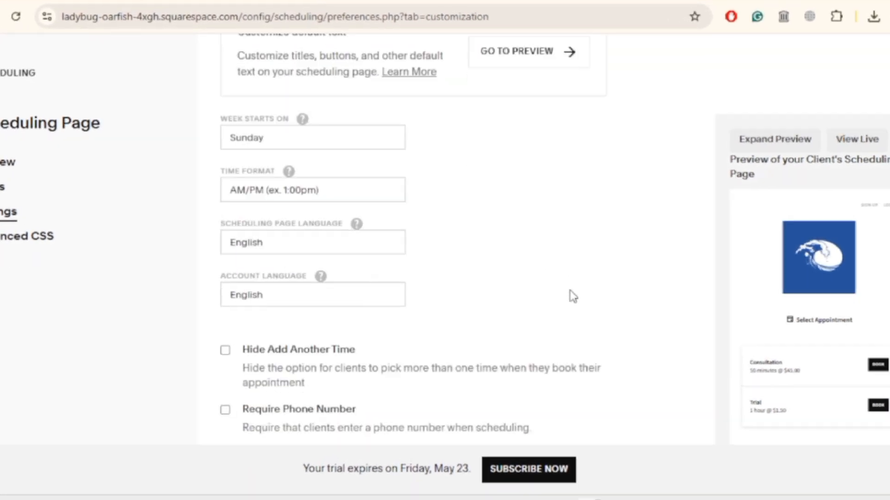
scroll(573, 297, "down", 5)
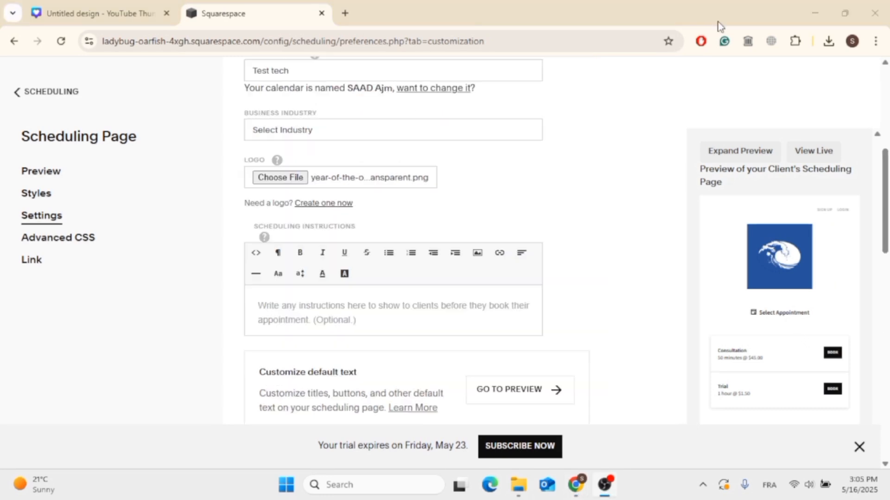
left_click(423, 295)
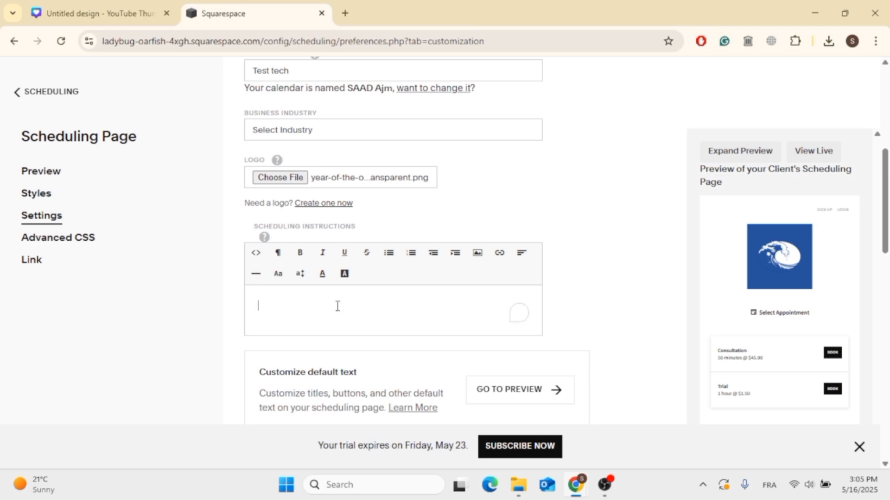
scroll(359, 301, "down", 1)
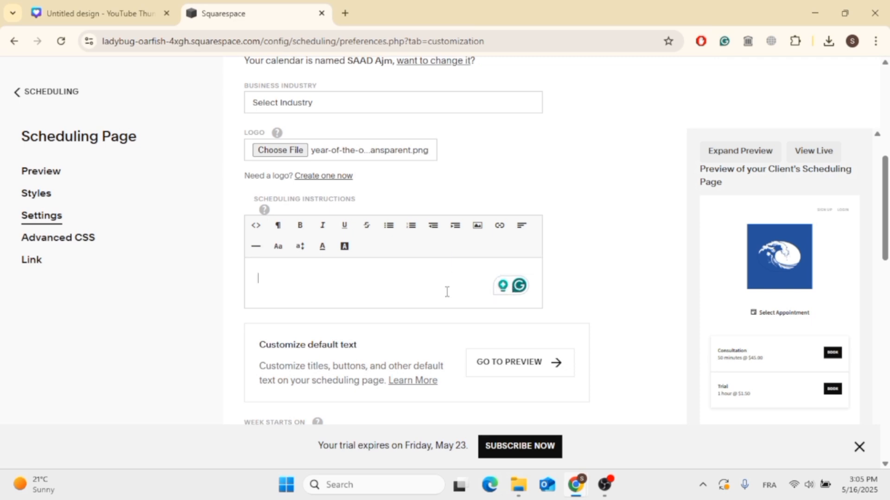
left_click(614, 484)
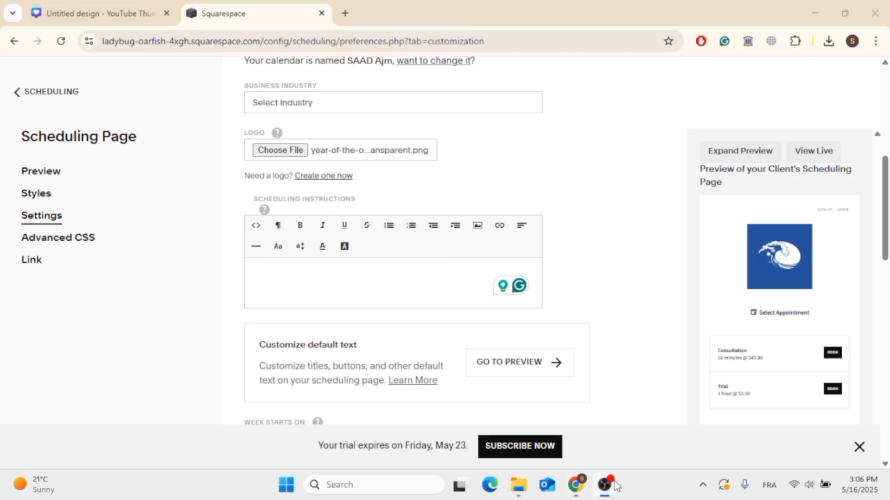
left_click(725, 18)
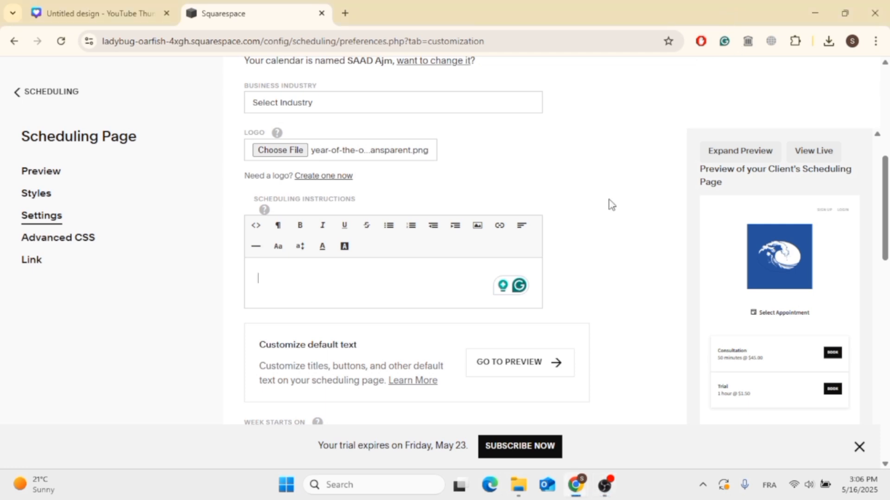
left_click(478, 232)
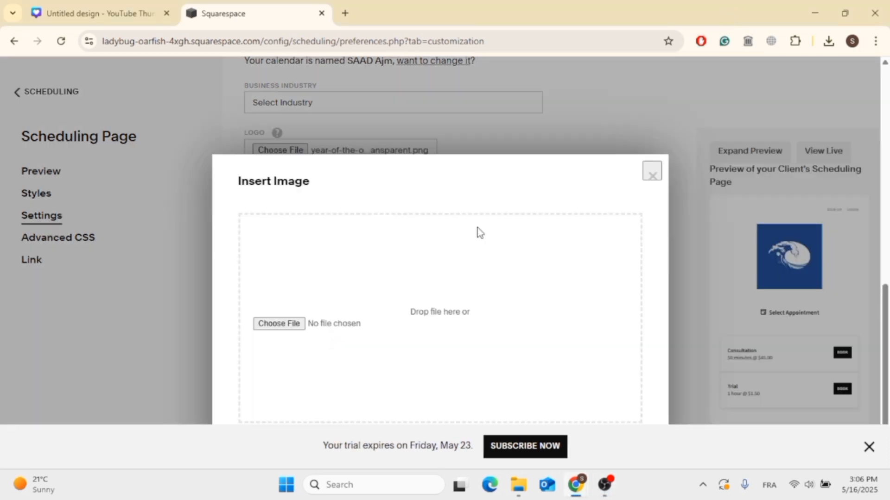
left_click(293, 324)
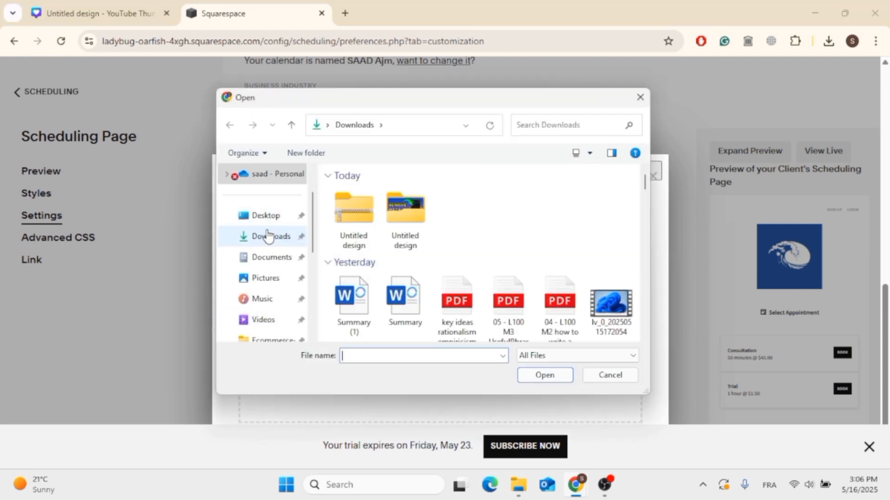
left_click(395, 230)
double_click(394, 230)
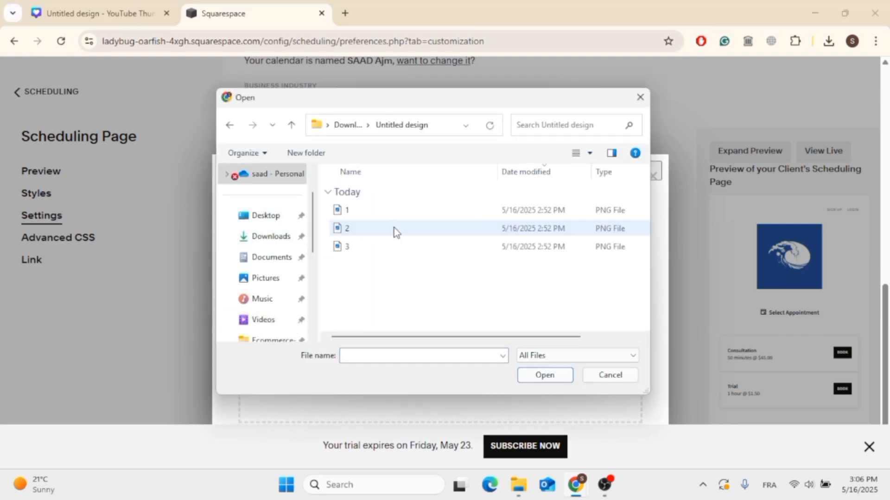
double_click(345, 209)
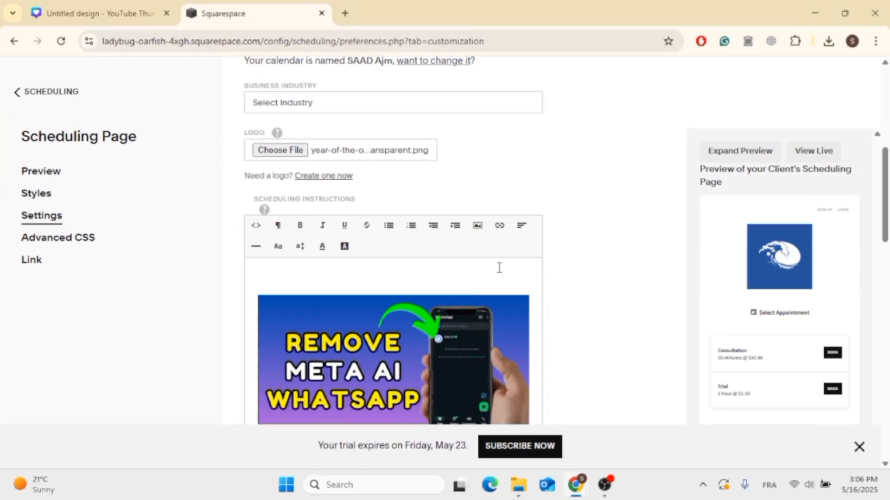
scroll(514, 273, "down", 5)
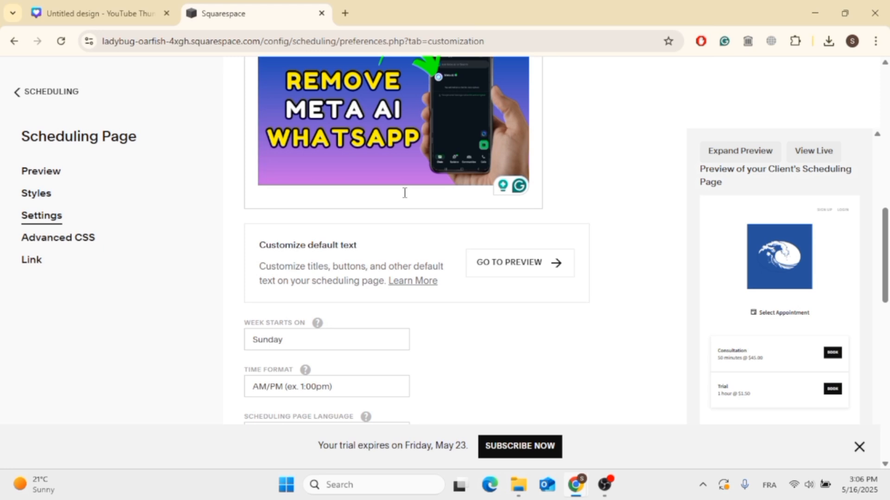
scroll(404, 193, "up", 3)
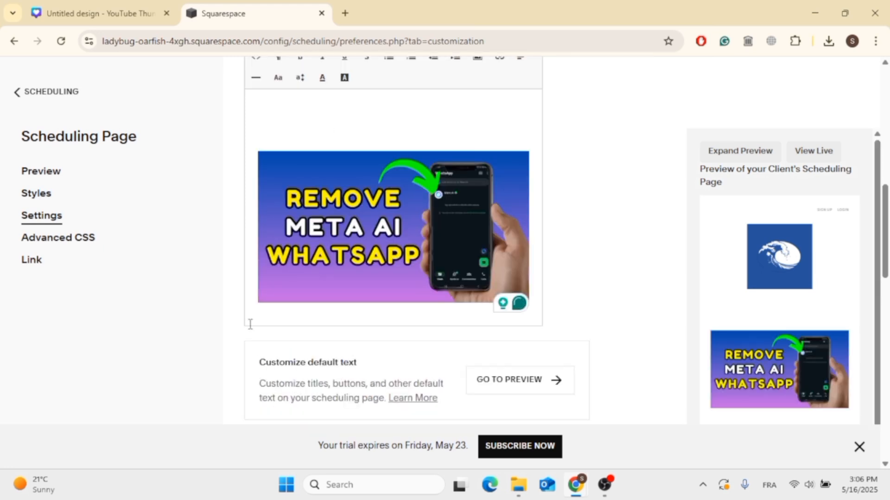
- Remove the blank lines above the WhatsApp image in the scheduling instructions
double_click(277, 309)
left_click(322, 327)
key("Delete")
key("Delete")
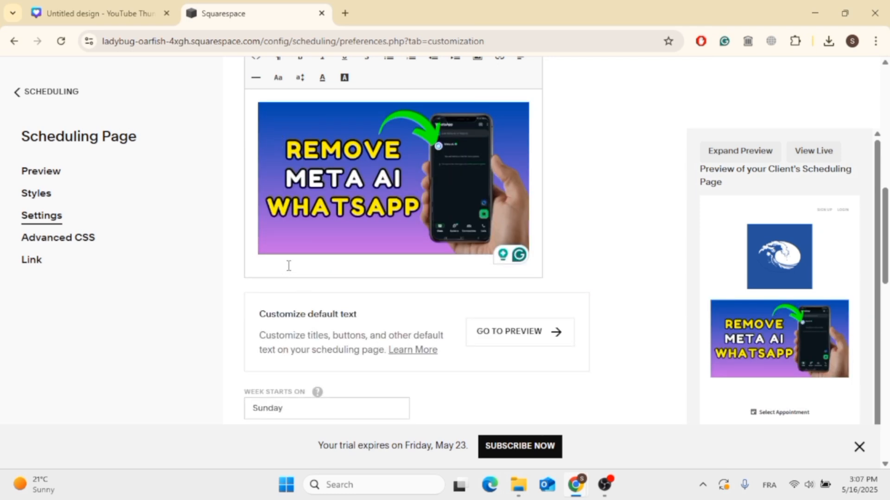
- Insert PNG 2 from the Untitled design folder on a new line below the WhatsApp image
left_click(535, 246)
key("Return")
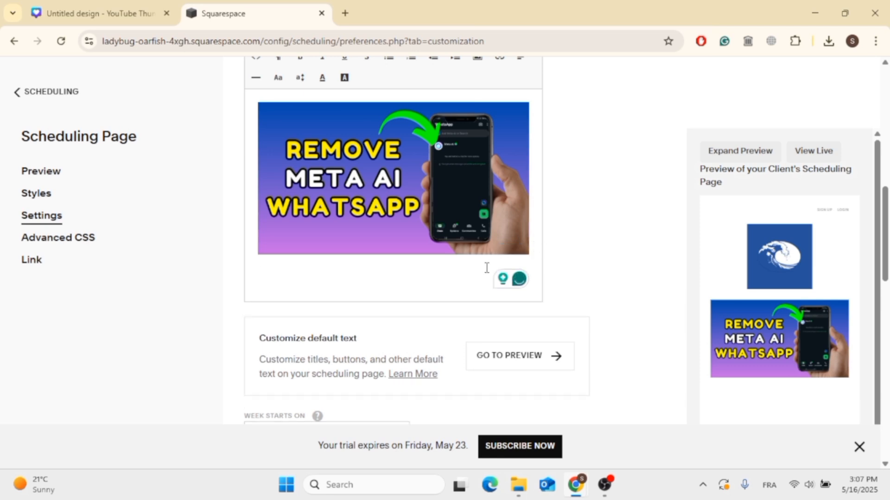
scroll(482, 209, "up", 2)
left_click(477, 170)
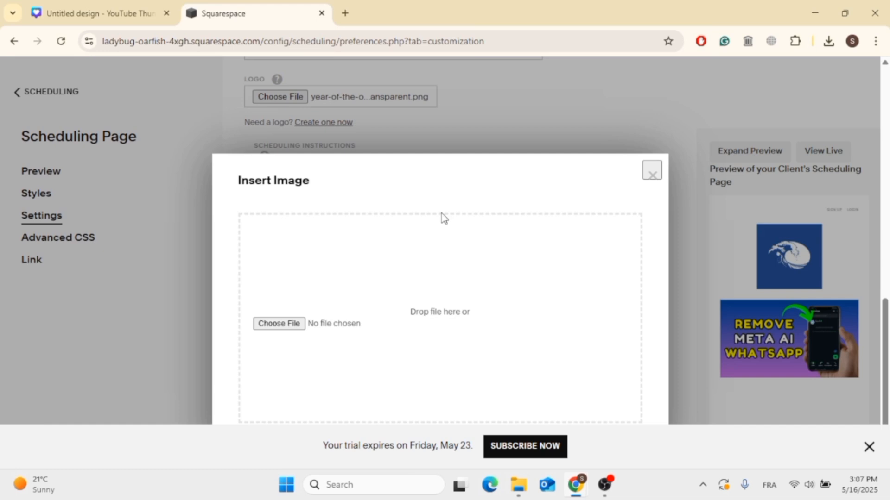
left_click(283, 319)
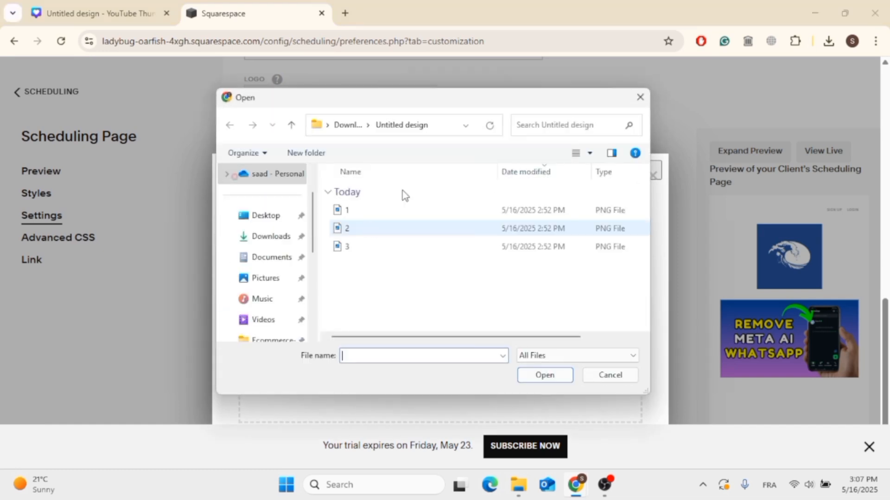
double_click(347, 229)
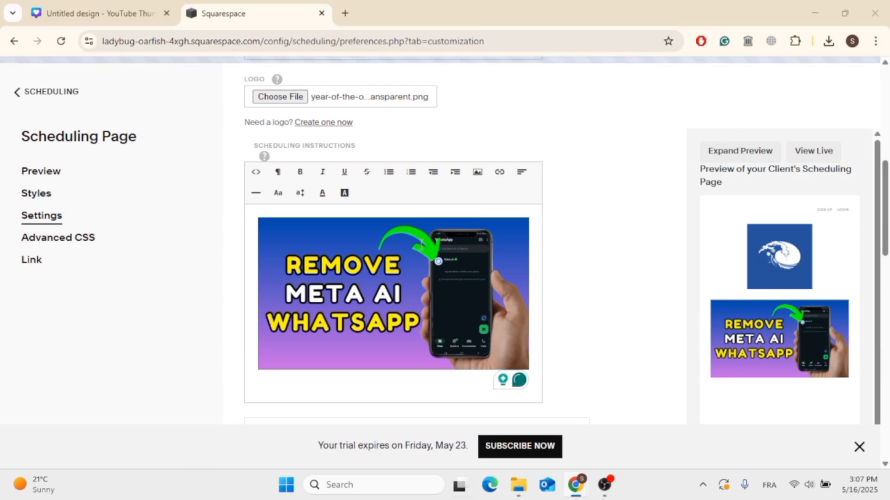
key("super+Tab")
left_click_drag(508, 300, 565, 253)
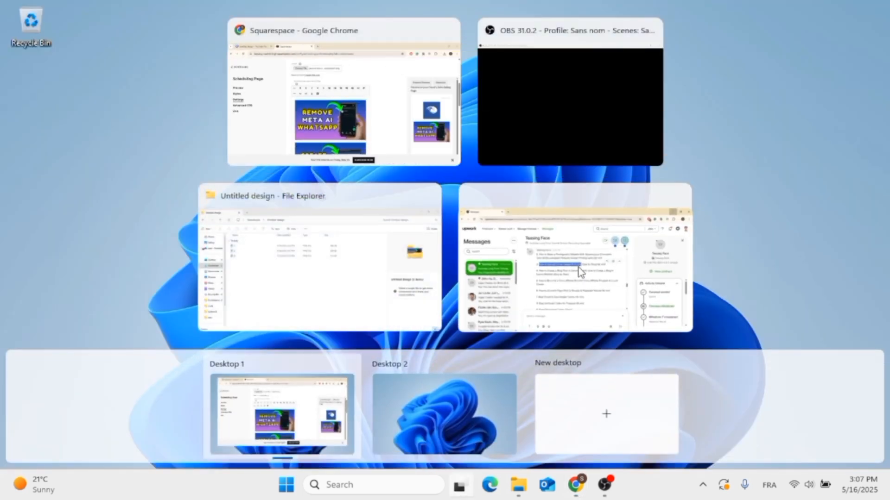
left_click(434, 160)
- Insert PNG 3 from the Untitled design folder on a new line below the PayPal image
scroll(465, 212, "down", 6)
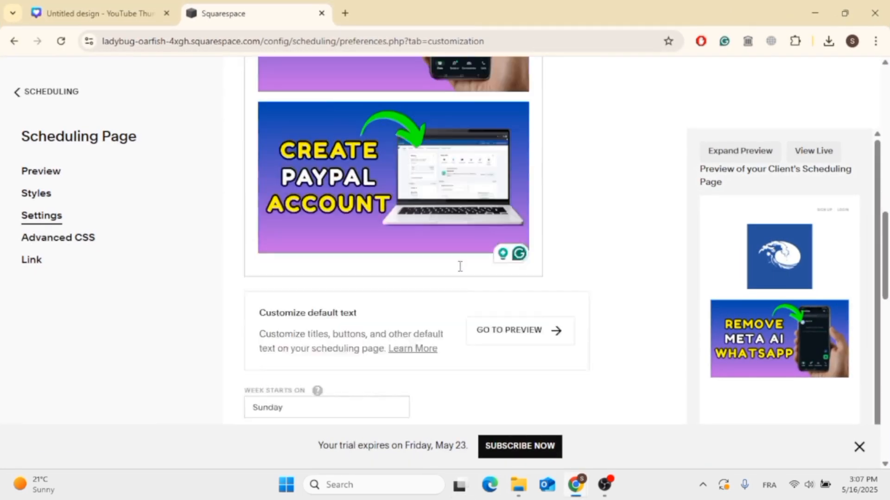
key("Return")
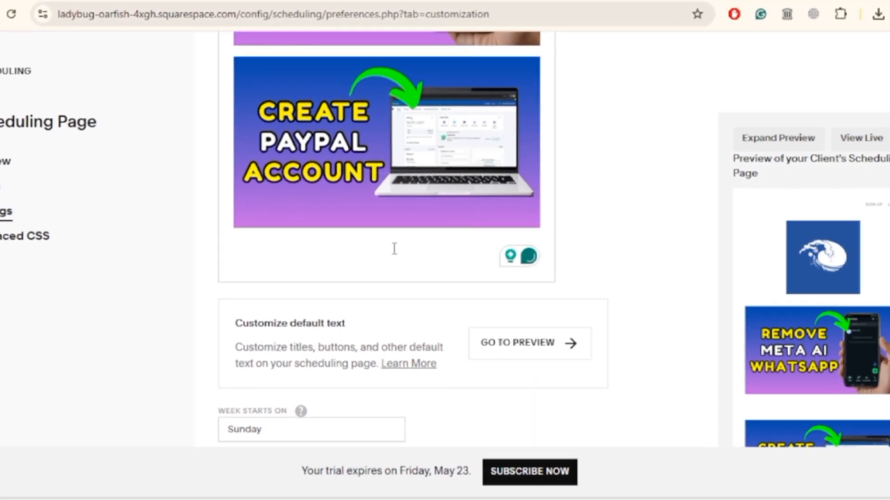
scroll(446, 235, "up", 5)
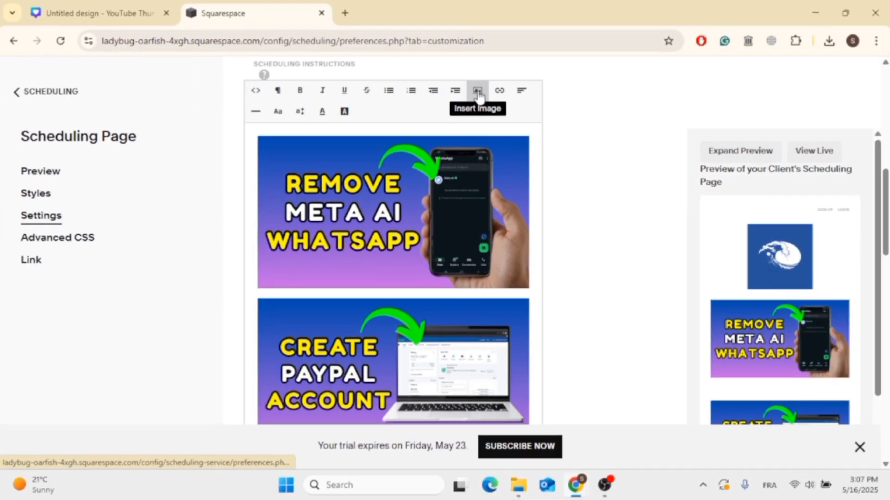
left_click(480, 78)
left_click(298, 325)
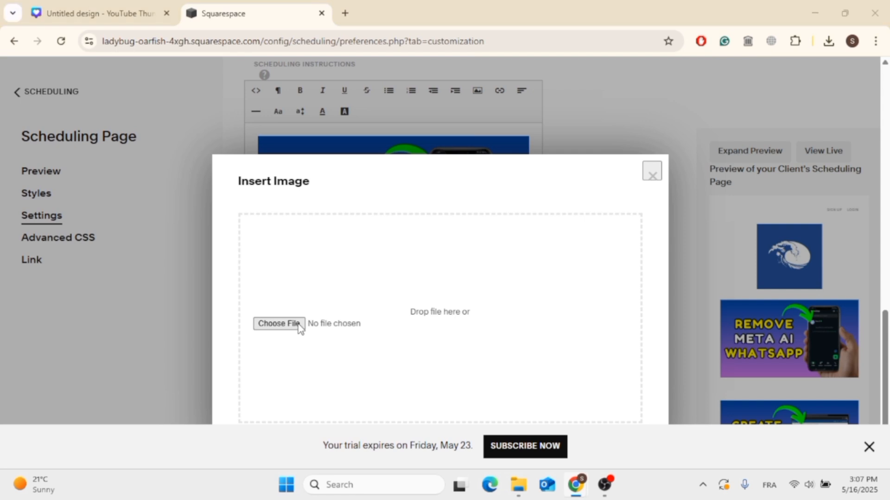
double_click(390, 247)
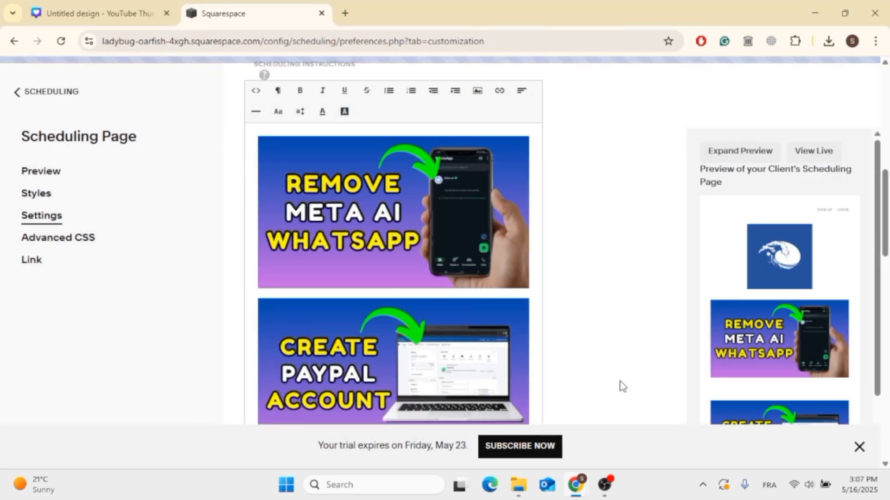
- Review the order and spacing of the three images in the scheduling instructions
scroll(621, 384, "down", 5)
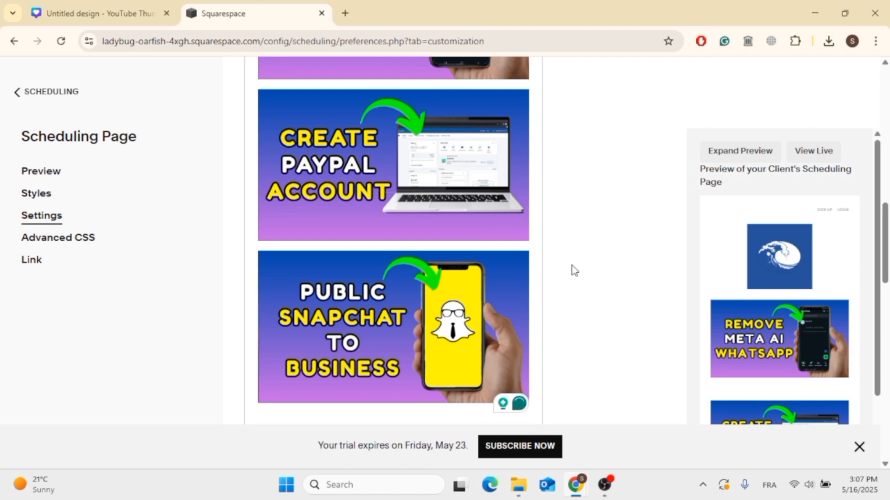
scroll(575, 271, "down", 3)
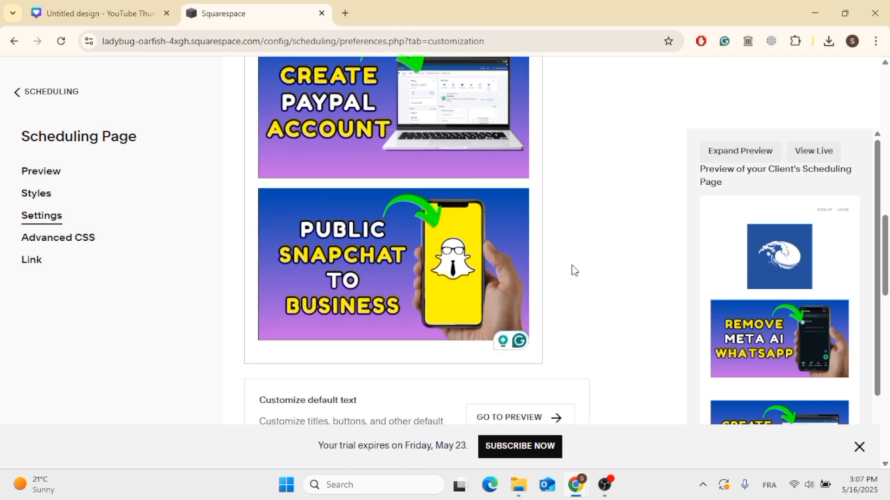
scroll(575, 273, "up", 7)
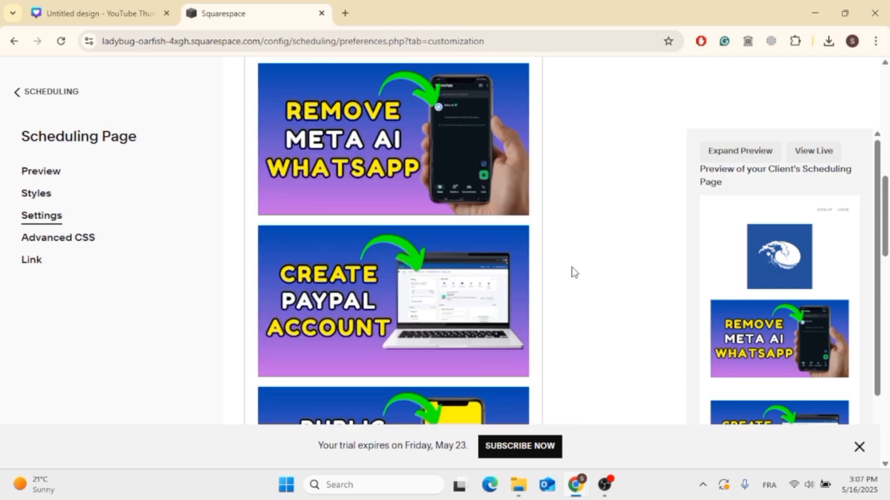
scroll(574, 272, "down", 2)
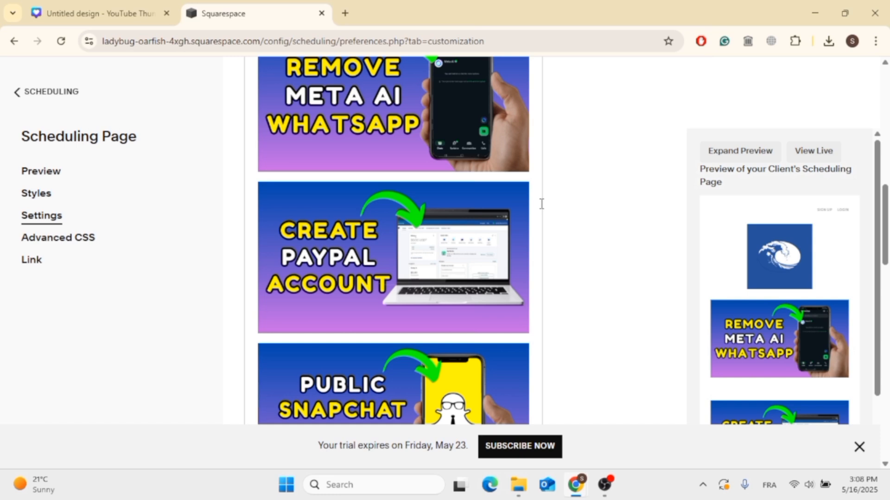
scroll(540, 203, "up", 1)
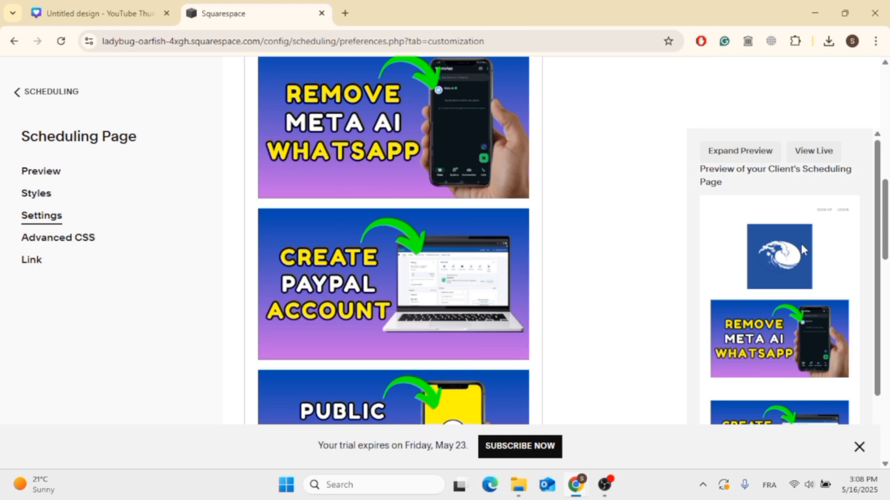
scroll(801, 243, "down", 3)
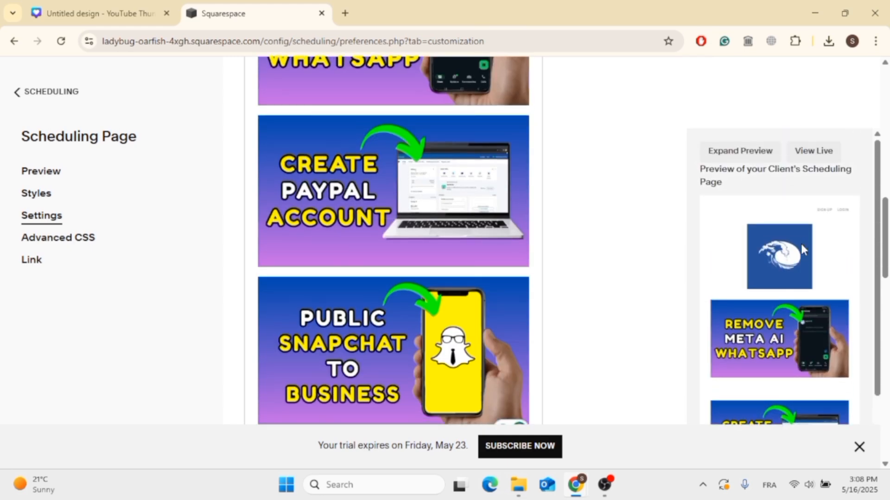
scroll(573, 315, "down", 5)
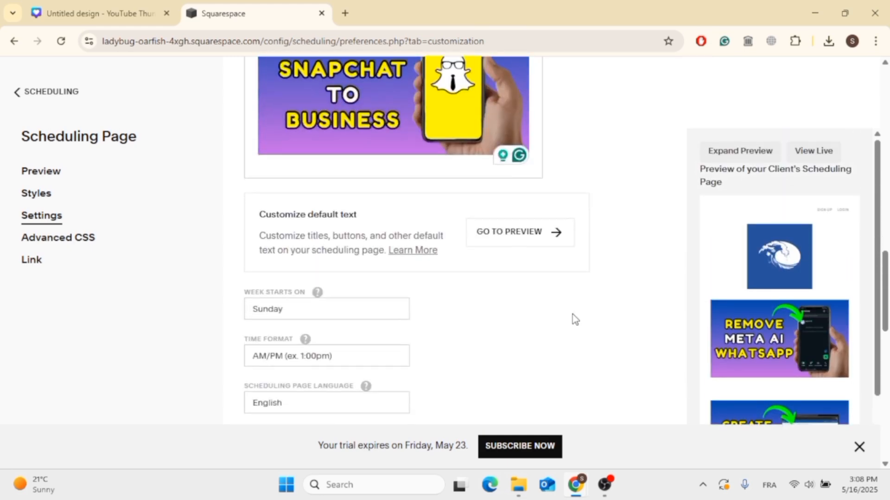
scroll(572, 314, "up", 3)
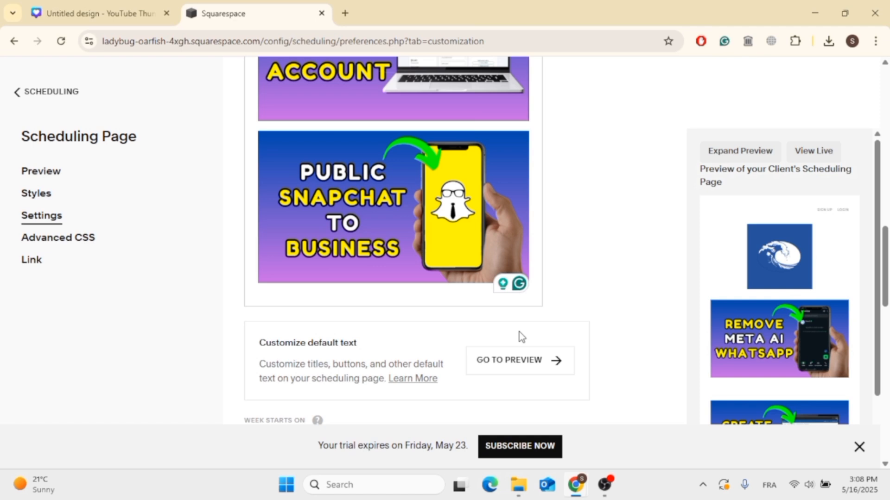
scroll(521, 336, "up", 2)
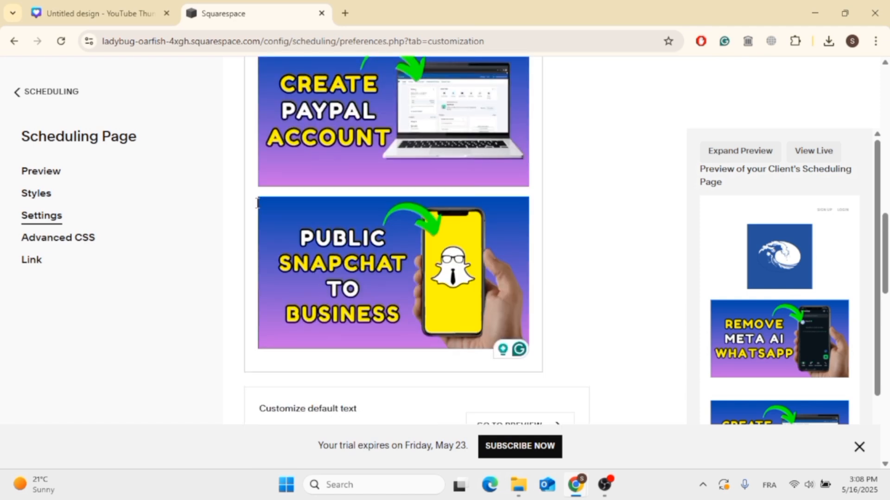
- Try to close the gap between the PayPal and Snapchat images in the scheduling instructions
key("BackSpace")
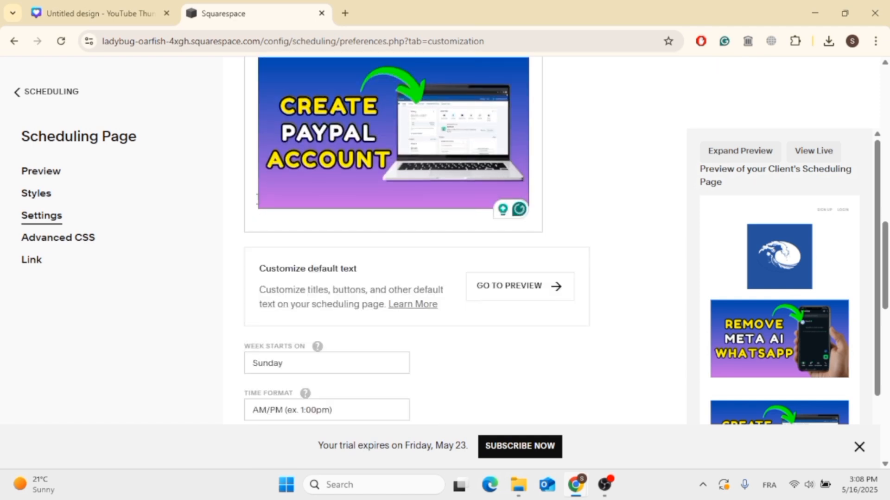
scroll(258, 200, "up", 5)
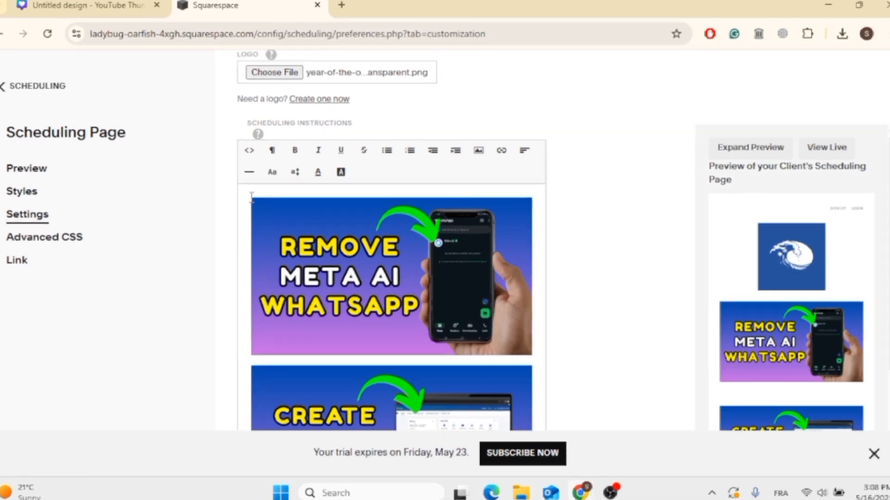
scroll(258, 199, "down", 5)
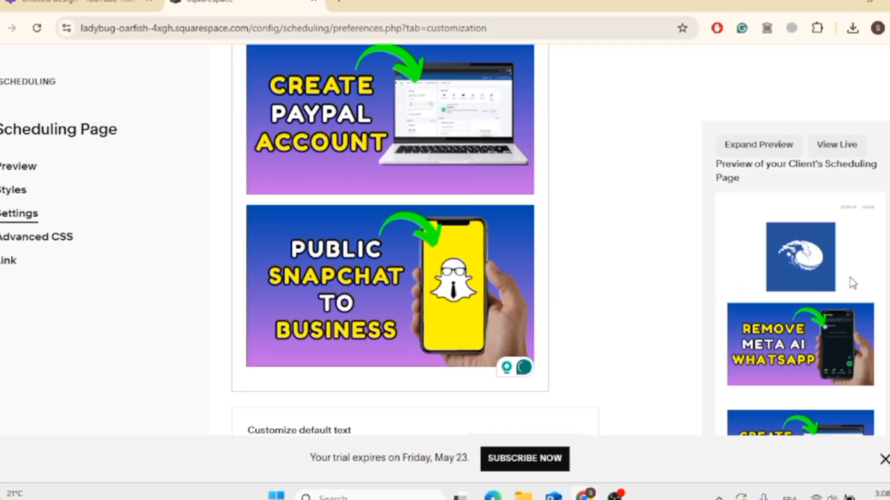
- Examine the images in the client page preview and the remaining settings for time format, languages and client booking options
scroll(871, 334, "down", 5)
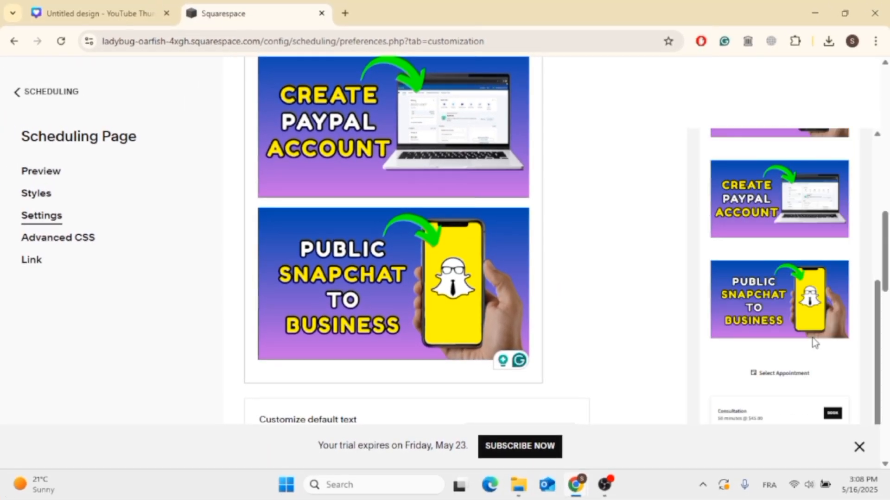
scroll(552, 378, "down", 4)
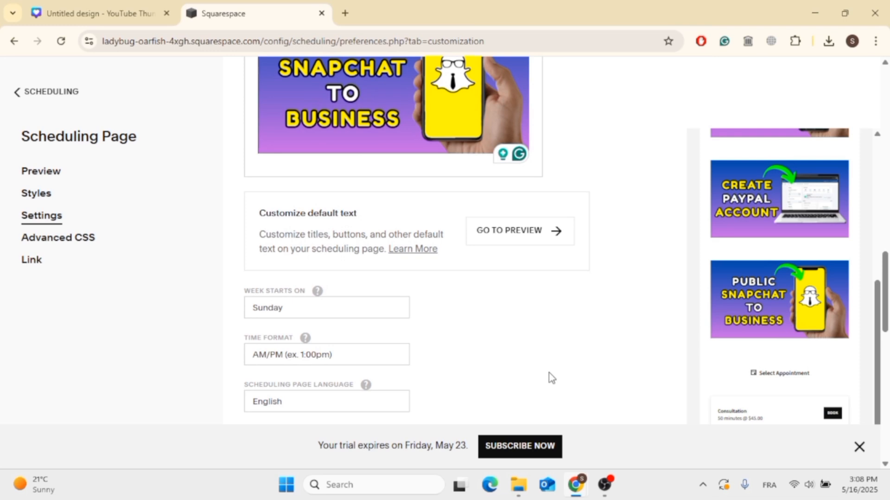
scroll(551, 378, "down", 2)
scroll(373, 253, "down", 6)
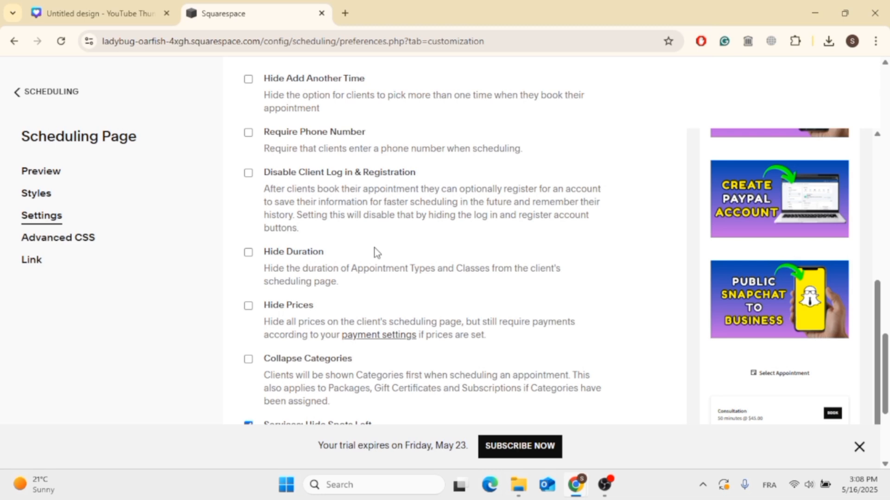
scroll(374, 248, "down", 5)
scroll(375, 248, "up", 4)
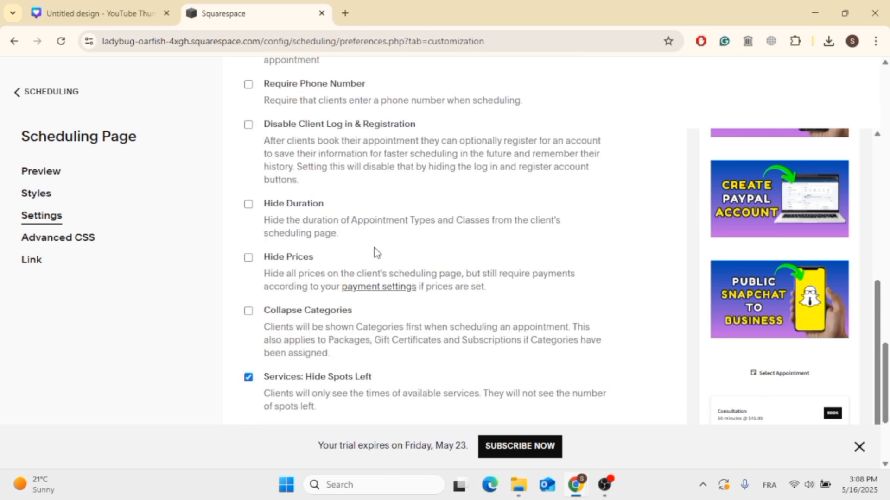
scroll(271, 322, "up", 3)
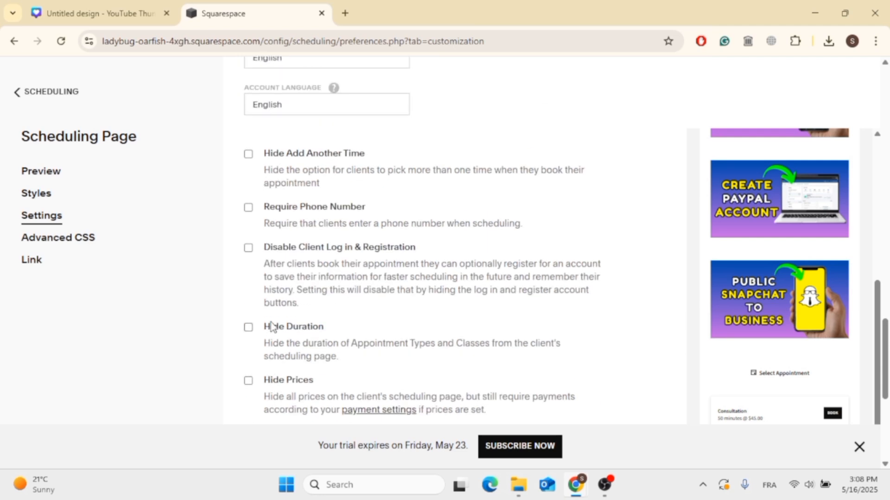
mouse_move(293, 212)
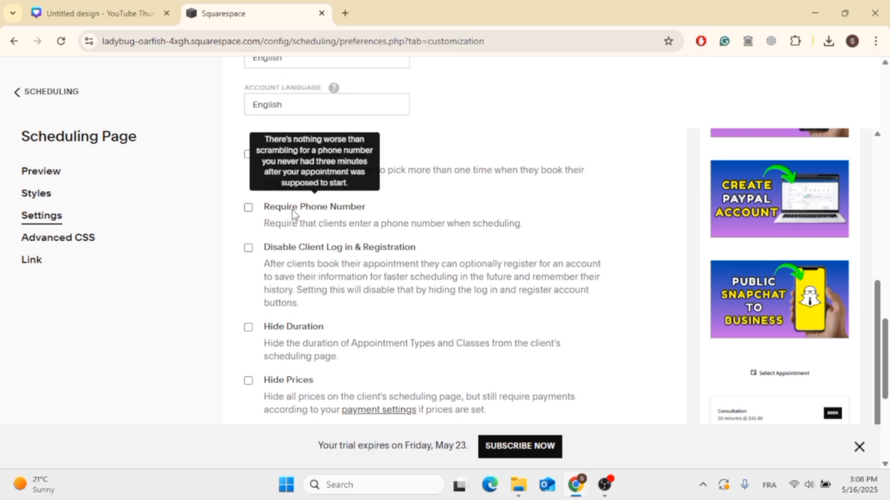
scroll(293, 211, "up", 5)
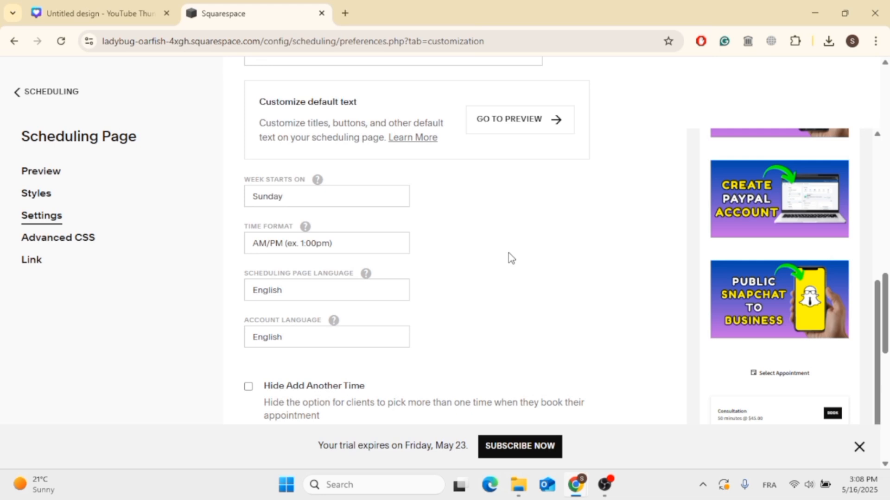
scroll(508, 252, "up", 3)
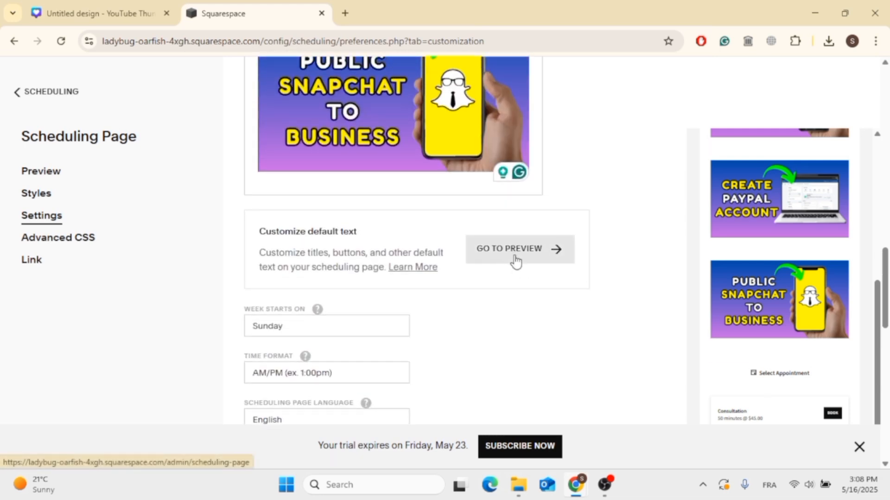
left_click(548, 265)
left_click(566, 166)
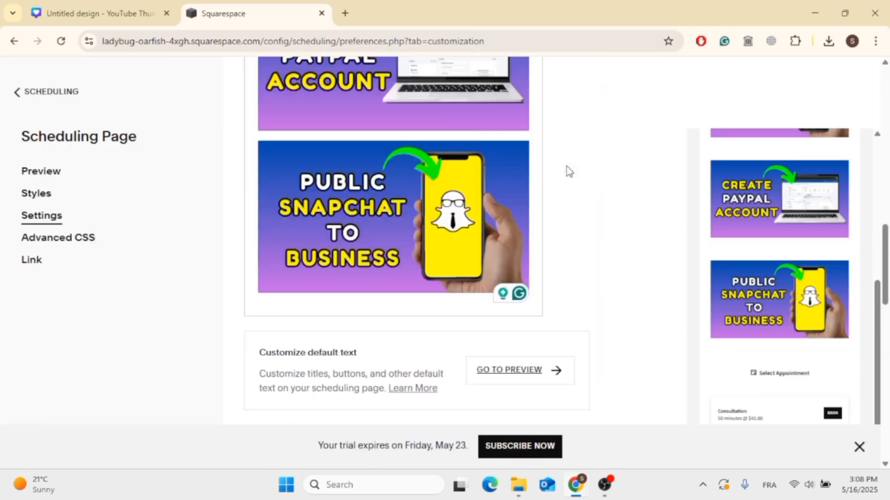
- Save the changes to the scheduling page settings
scroll(568, 171, "up", 10)
scroll(551, 314, "down", 15)
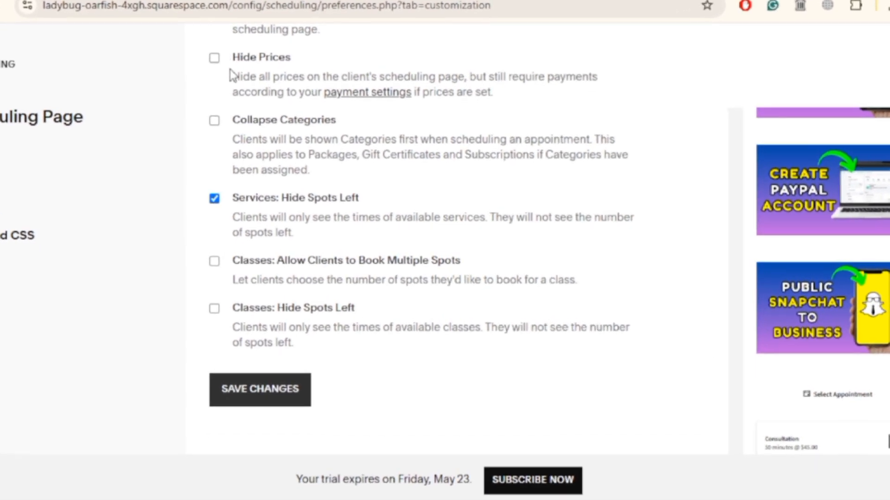
scroll(229, 70, "up", 2)
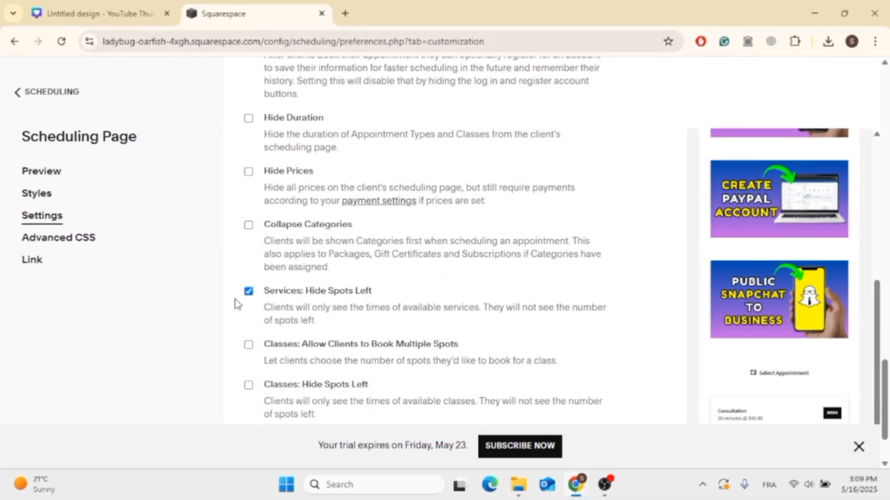
scroll(236, 304, "down", 2)
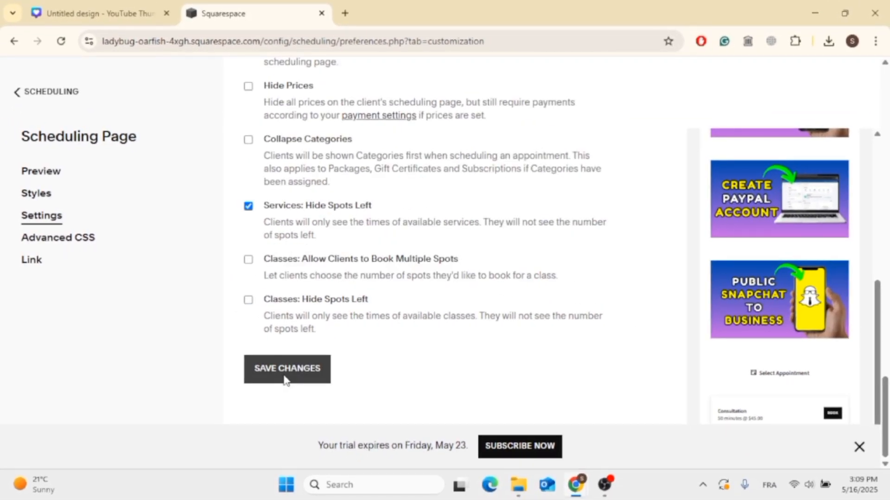
left_click(286, 373)
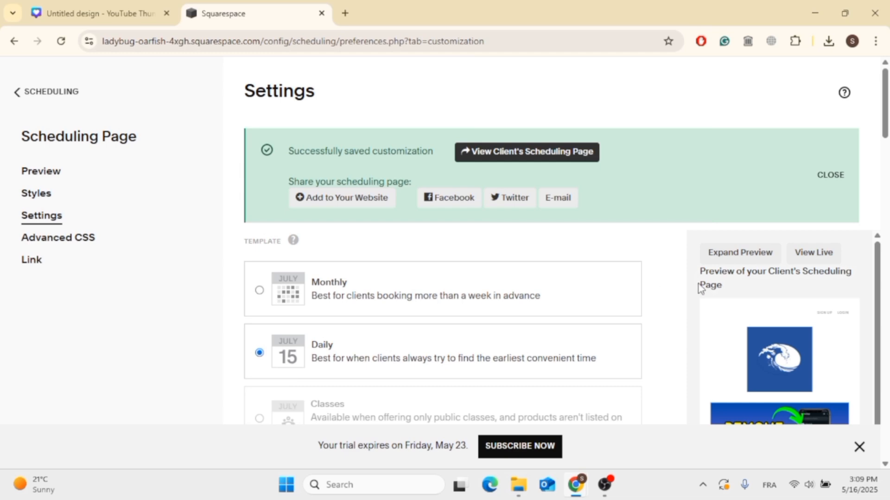
- Examine the saved scheduling page settings and the expanded preview of the client's page with its images and appointment list
scroll(699, 286, "down", 3)
scroll(750, 338, "down", 8)
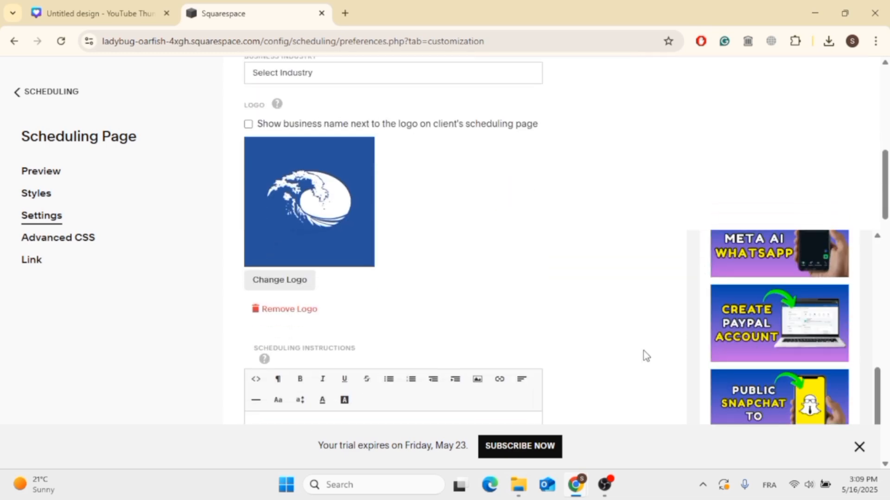
scroll(647, 356, "down", 15)
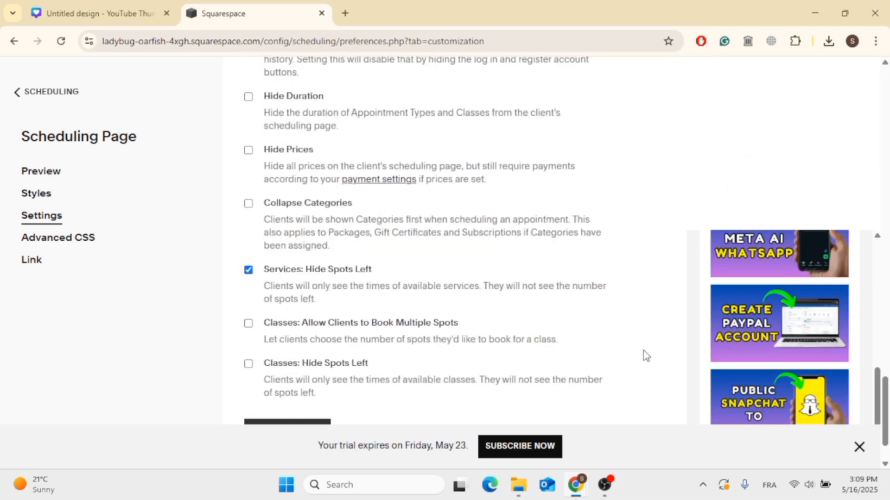
scroll(646, 356, "down", 2)
scroll(644, 356, "up", 20)
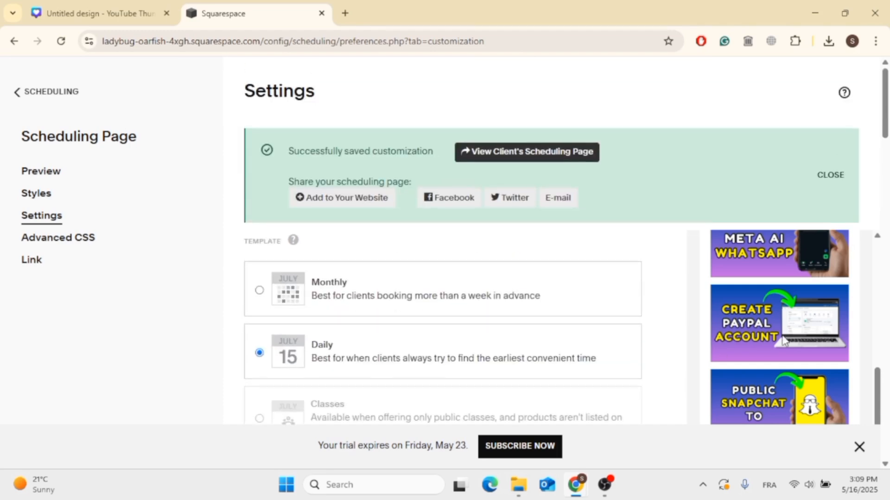
scroll(783, 340, "up", 5)
left_click(737, 252)
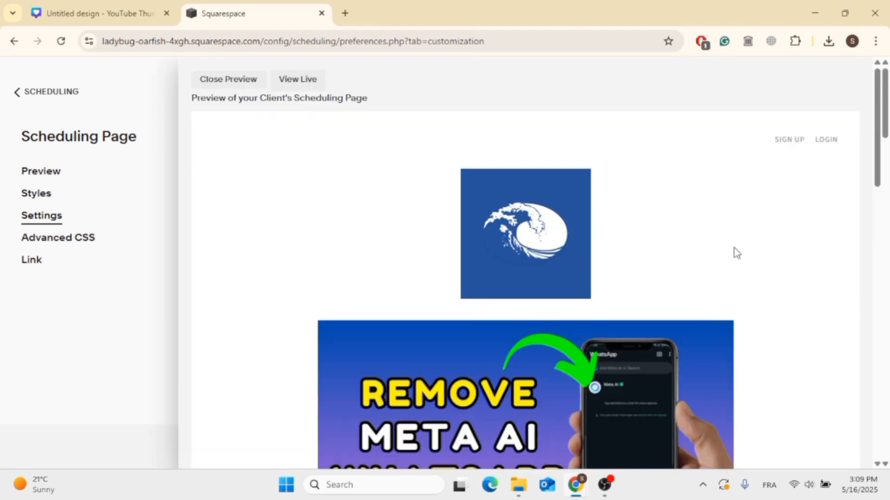
scroll(674, 320, "down", 15)
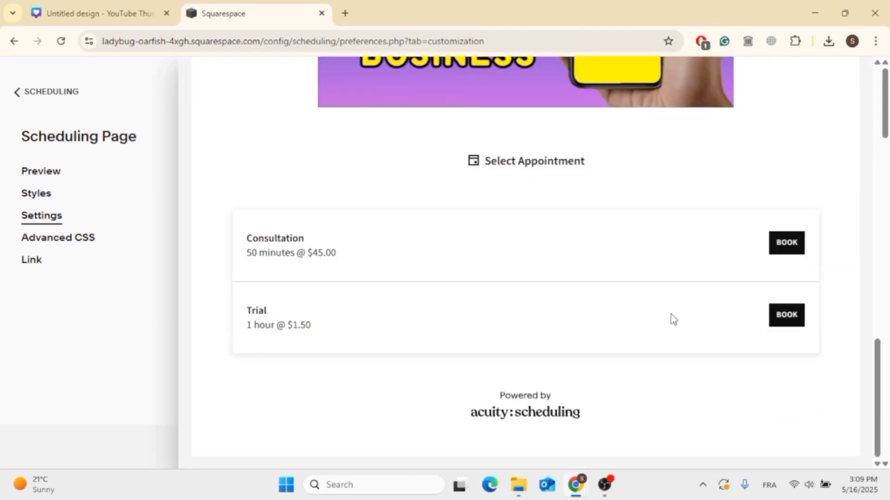
scroll(674, 319, "up", 15)
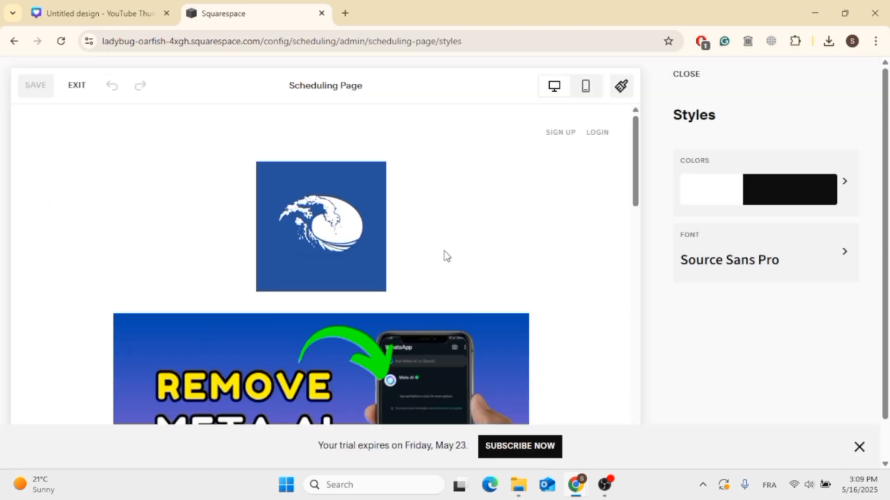
- Edit the color palette of the scheduling page styles and change the third palette color to a salmon red
scroll(445, 252, "down", 10)
scroll(444, 252, "up", 10)
left_click(818, 201)
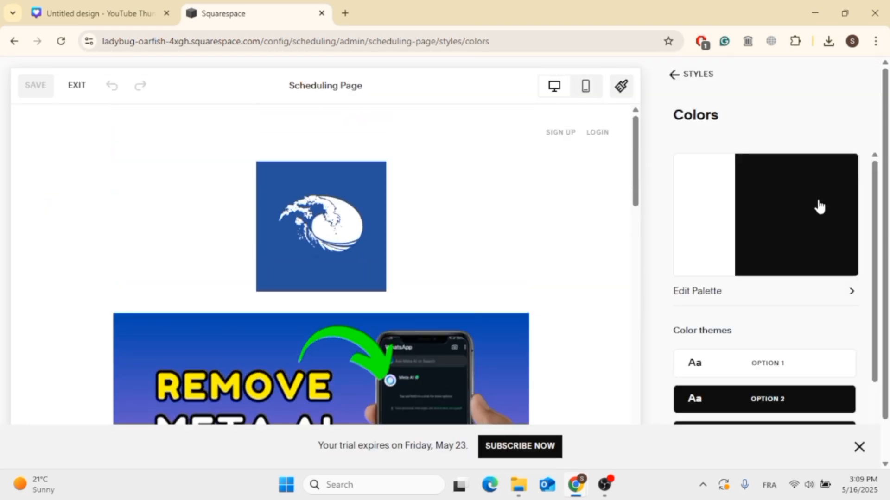
left_click(750, 240)
left_click_drag(691, 317, 761, 220)
- Change the second palette color to a muted light pink for the page background
left_click(726, 168)
left_click(707, 215)
left_click_drag(707, 215, 787, 321)
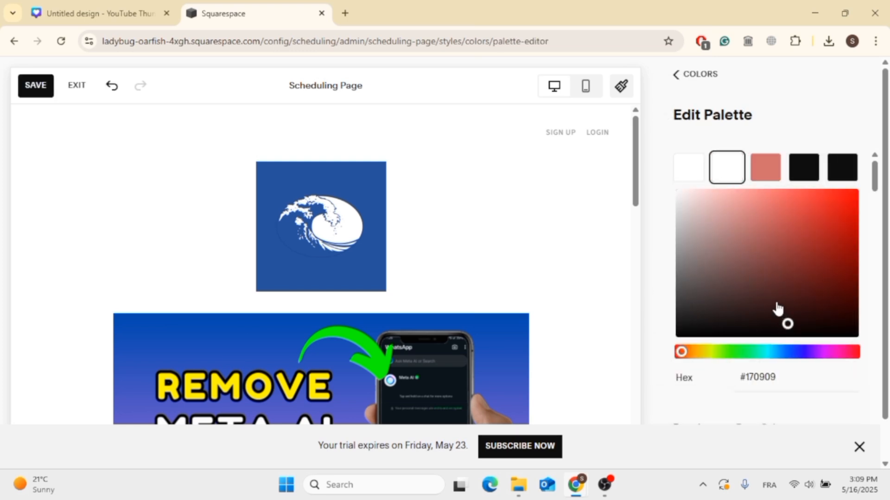
left_click_drag(740, 294, 742, 289)
left_click_drag(763, 257, 700, 221)
- Set the fourth palette color to white (#FFFFFF) and return to the styles overview
left_click(797, 163)
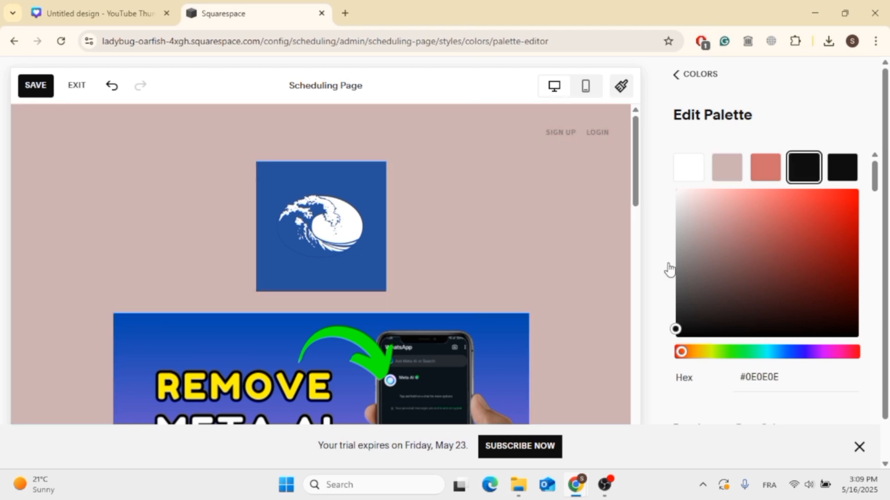
scroll(572, 348, "down", 10)
scroll(571, 345, "up", 10)
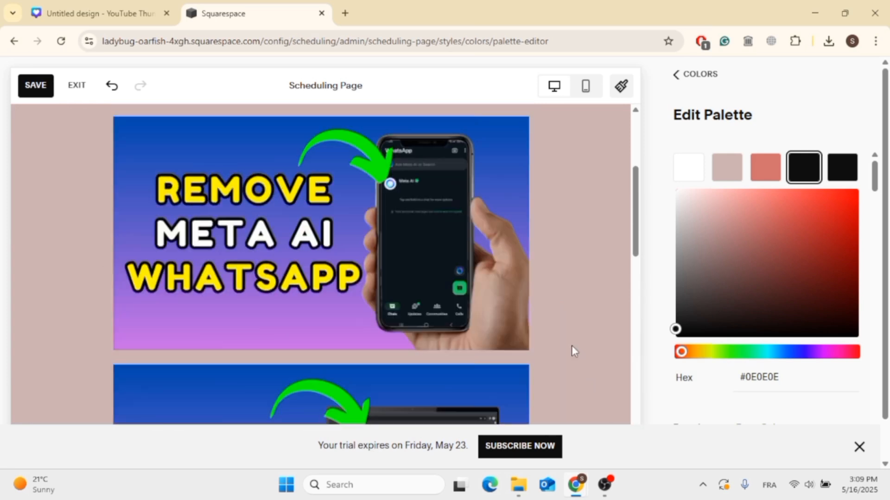
left_click_drag(705, 287, 660, 188)
scroll(544, 307, "down", 10)
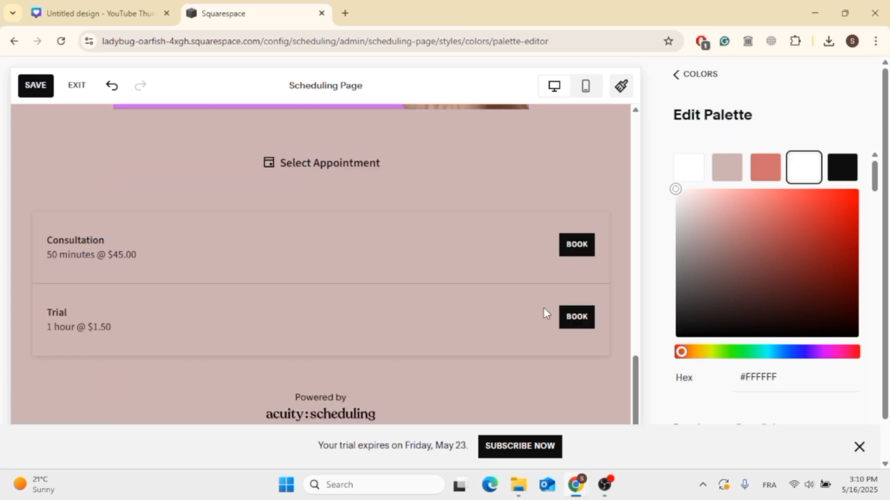
scroll(544, 308, "up", 15)
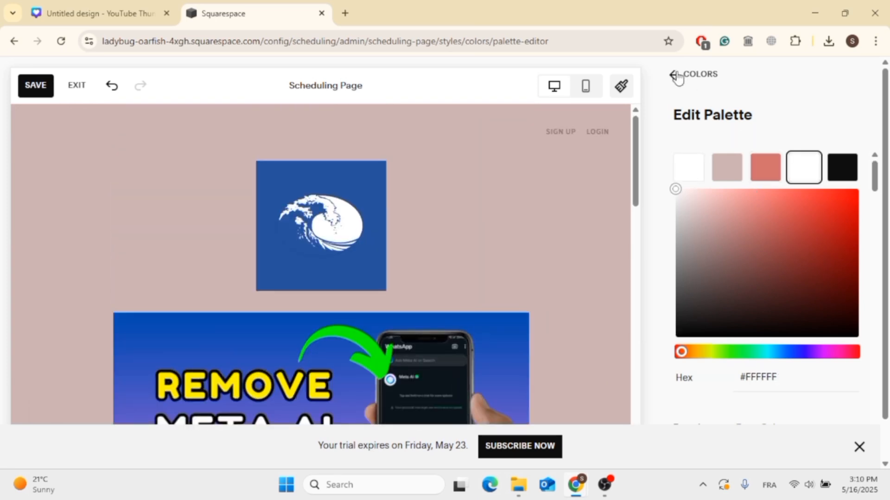
left_click(676, 75)
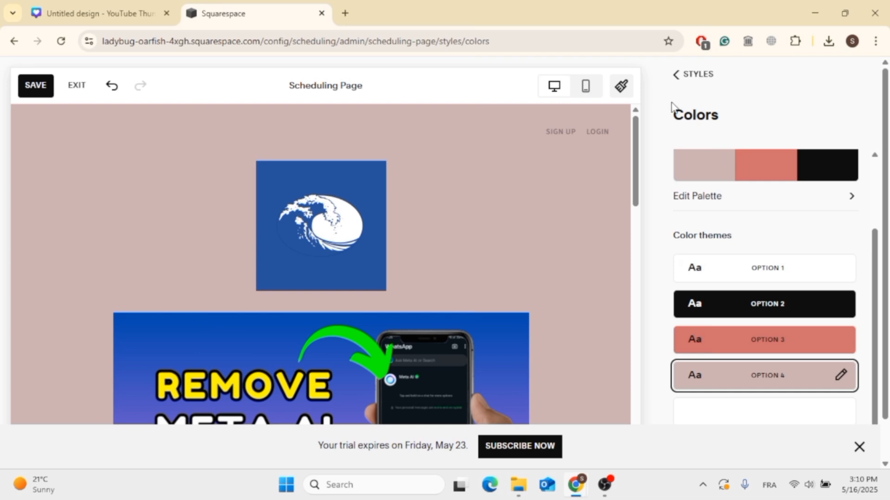
left_click(681, 75)
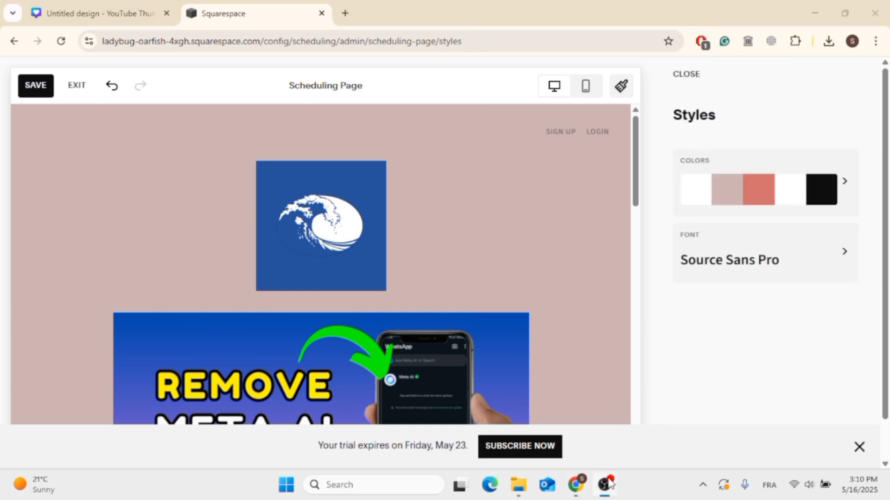
- Check the recolored scheduling page in mobile view with the styles settings hidden, and save the style changes
mouse_move(635, 167)
left_mouse_down()
mouse_move(613, 326)
mouse_move(646, 172)
left_mouse_up()
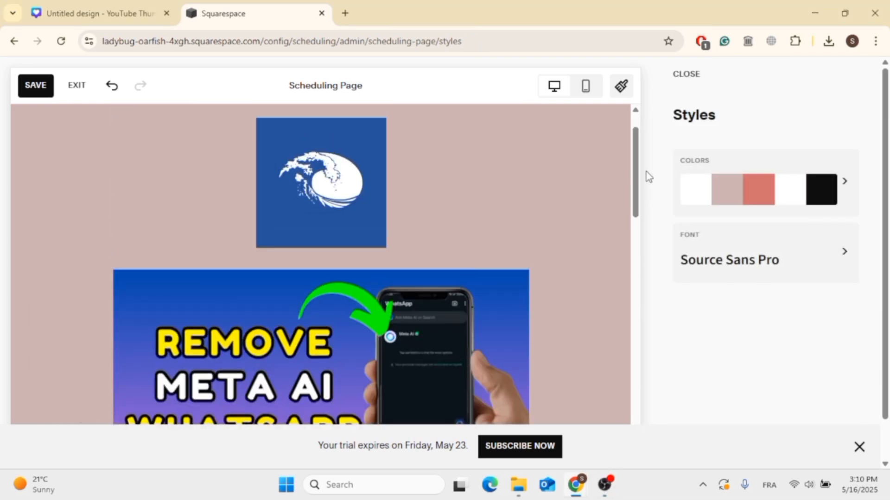
left_click(587, 87)
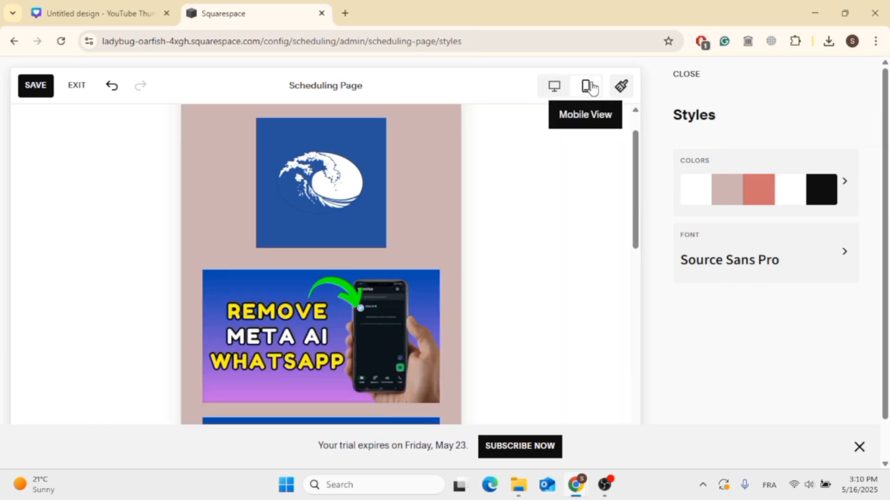
scroll(576, 212, "down", 10)
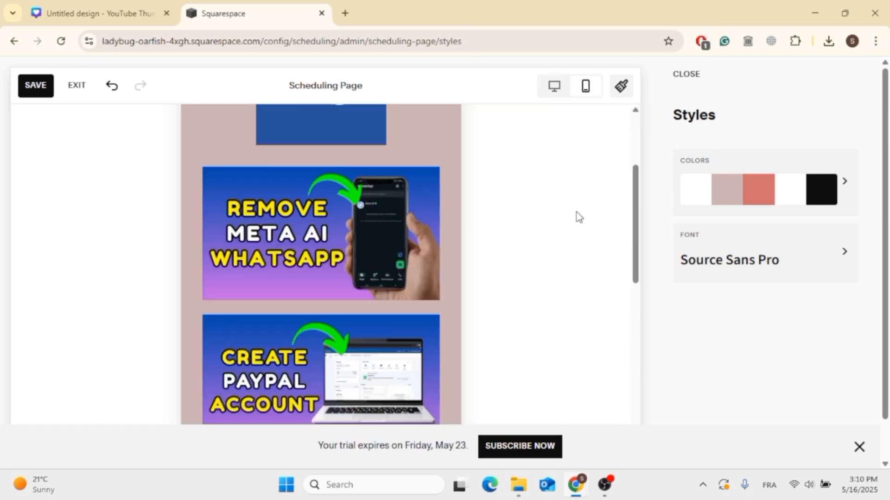
scroll(577, 213, "up", 10)
left_click(625, 86)
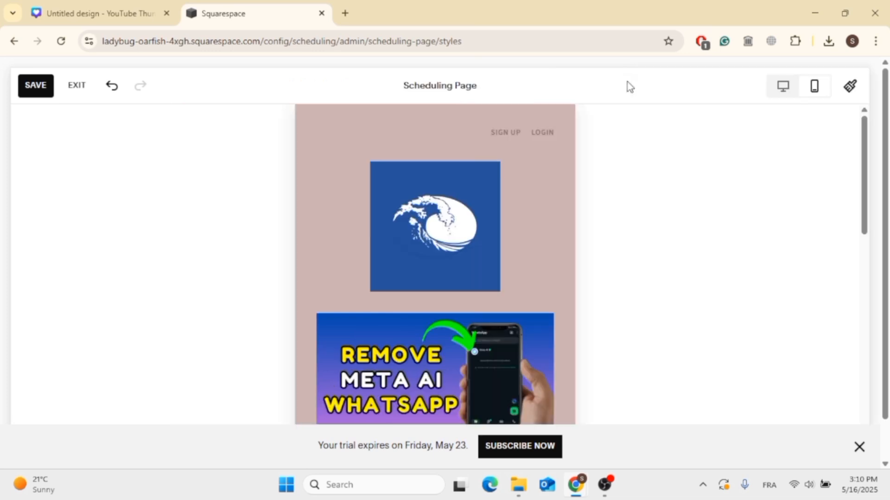
scroll(487, 395, "down", 10)
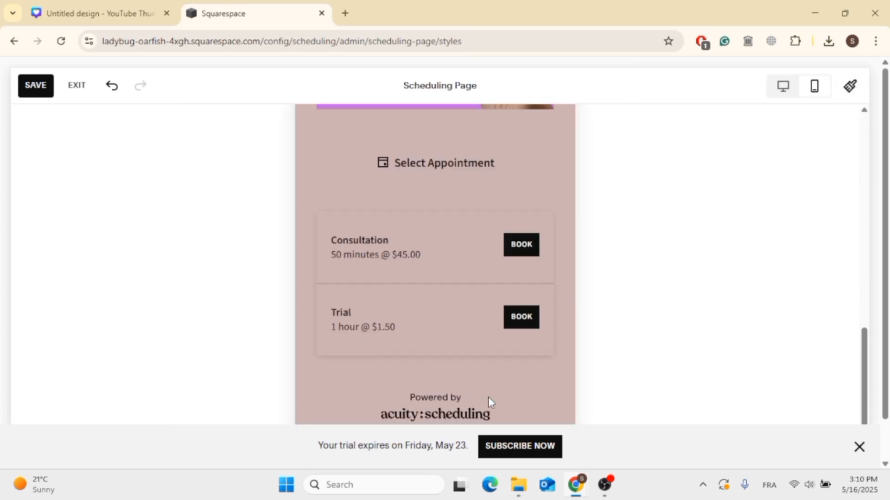
scroll(488, 397, "up", 10)
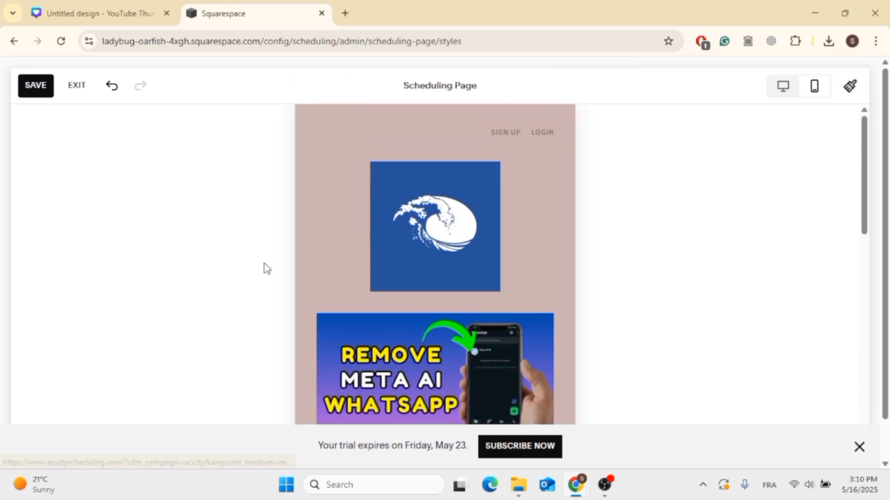
left_click(45, 85)
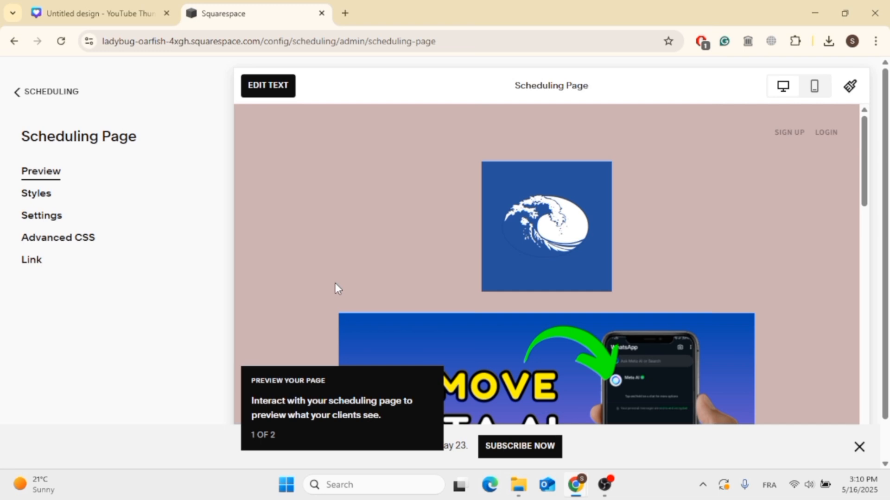
- Open the link name of the general scheduling page for editing and save it with the name left empty
scroll(6, 237, "down", 1)
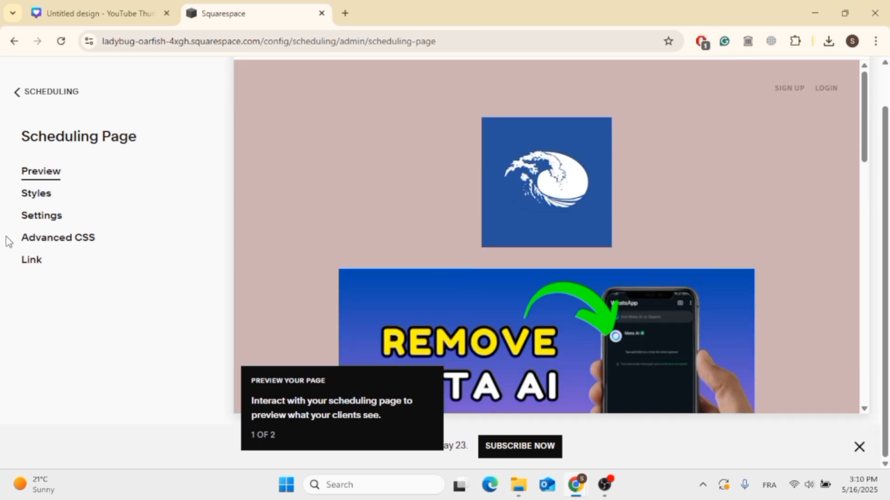
left_click(35, 267)
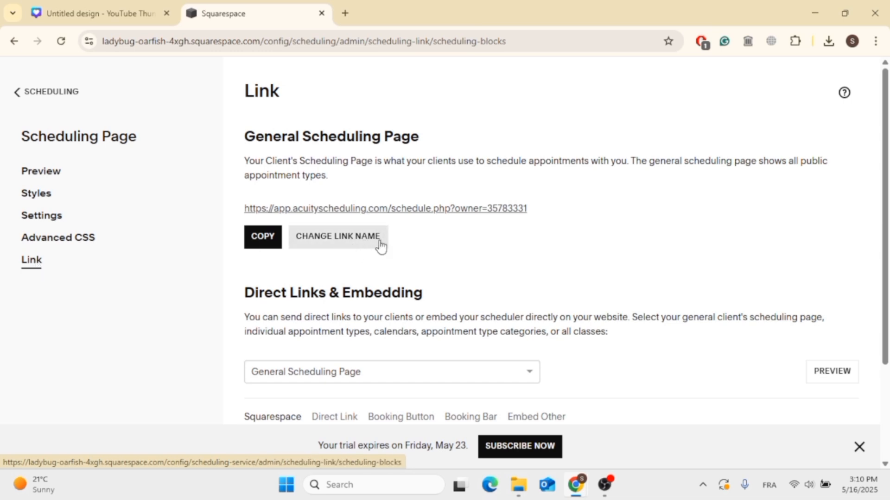
left_click(365, 246)
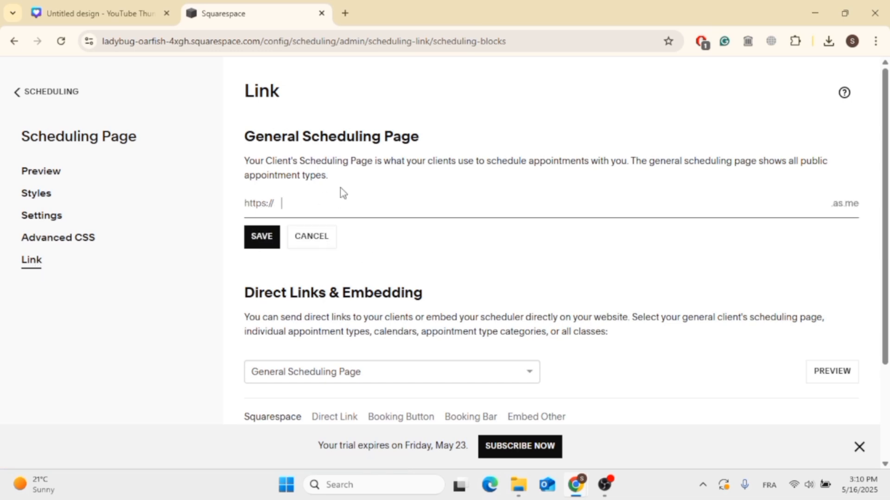
scroll(537, 268, "down", 3)
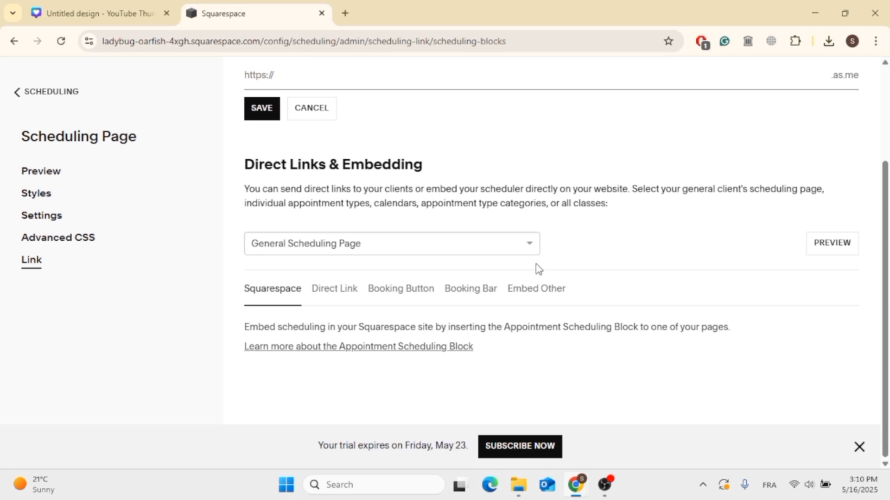
left_click(255, 114)
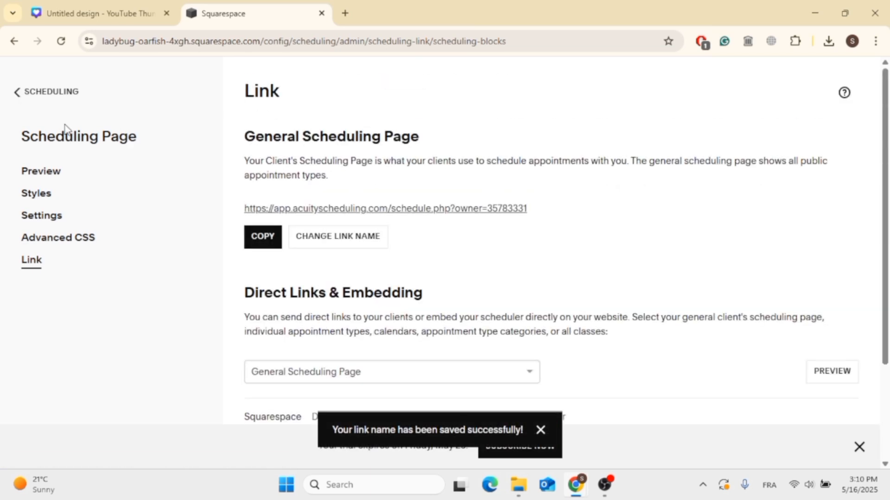
- Review the suggested features and setting categories on the scheduling home page, and look over the scheduling page preview again
left_click(31, 106)
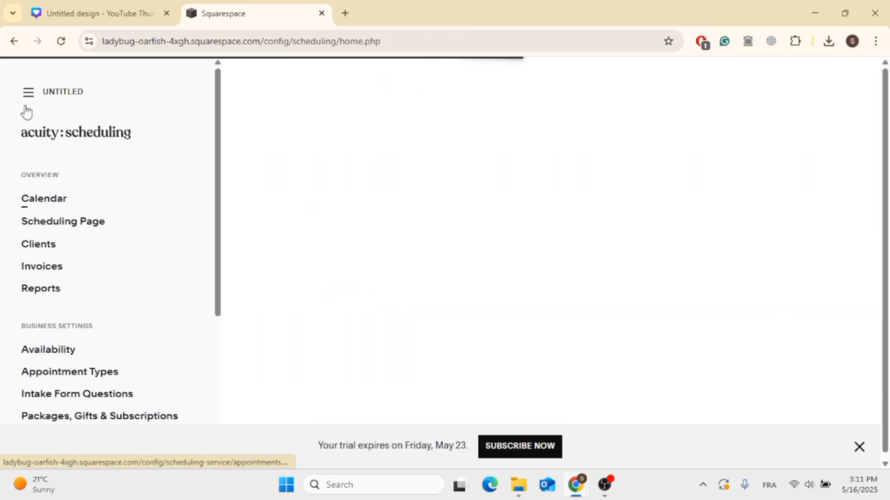
scroll(468, 162, "down", 2)
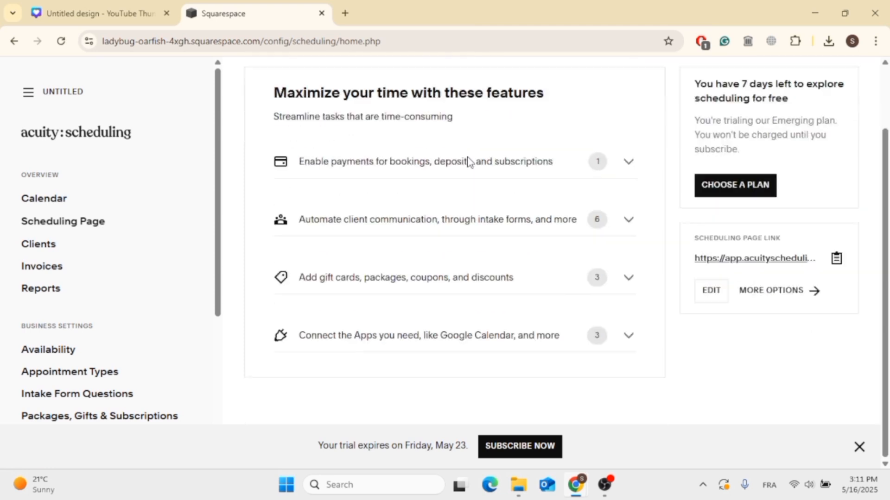
scroll(467, 159, "up", 1)
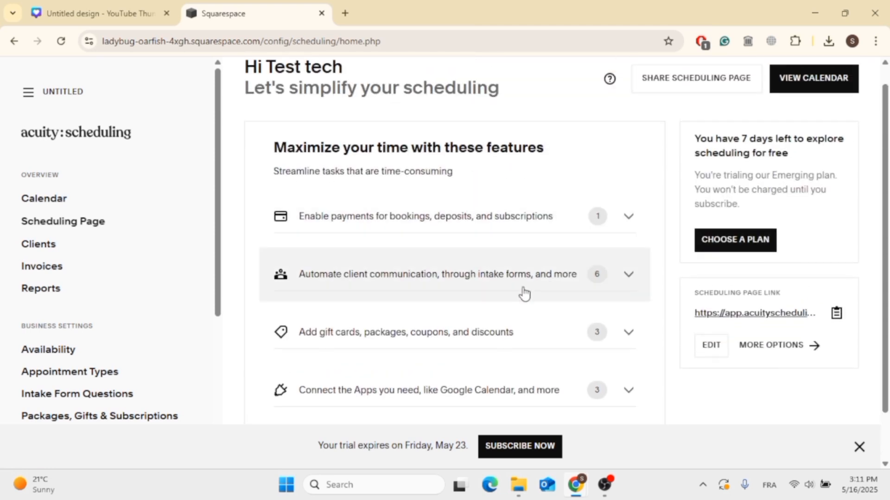
scroll(451, 344, "down", 1)
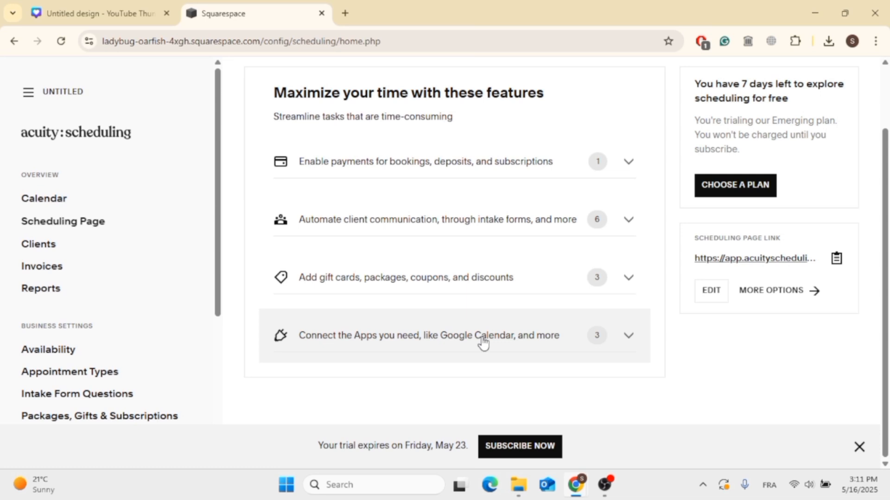
scroll(65, 391, "down", 4)
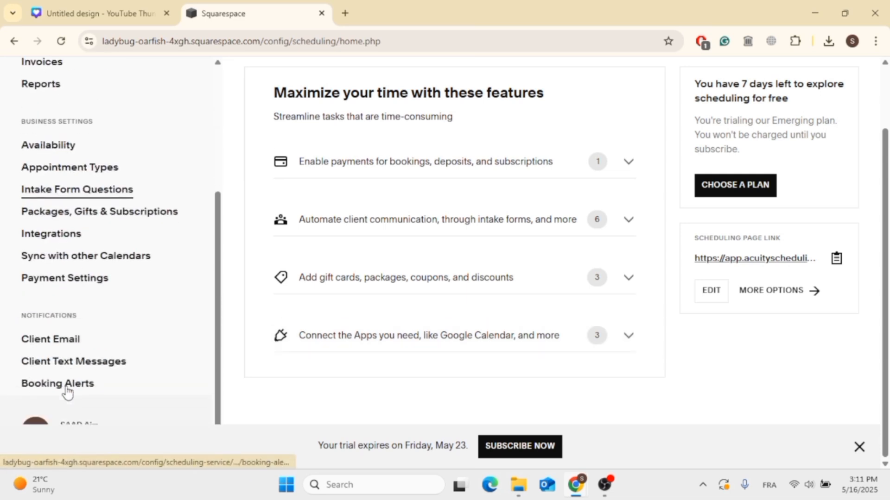
scroll(67, 393, "up", 4)
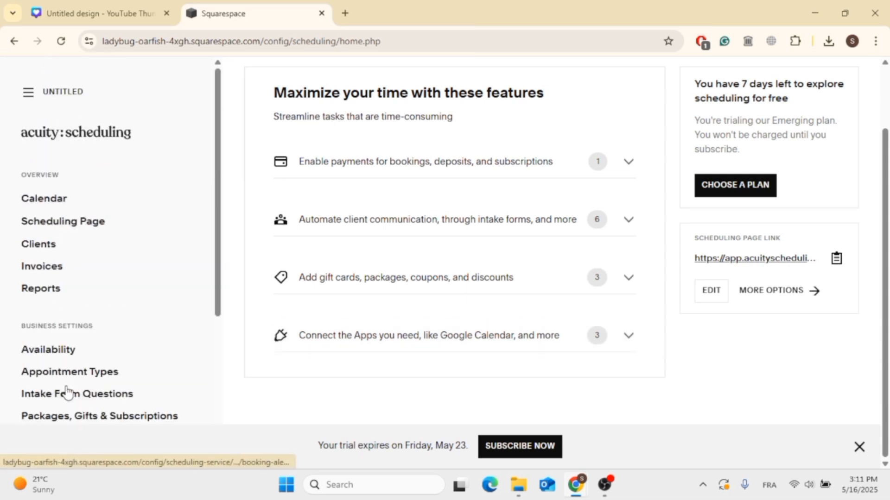
left_click(78, 222)
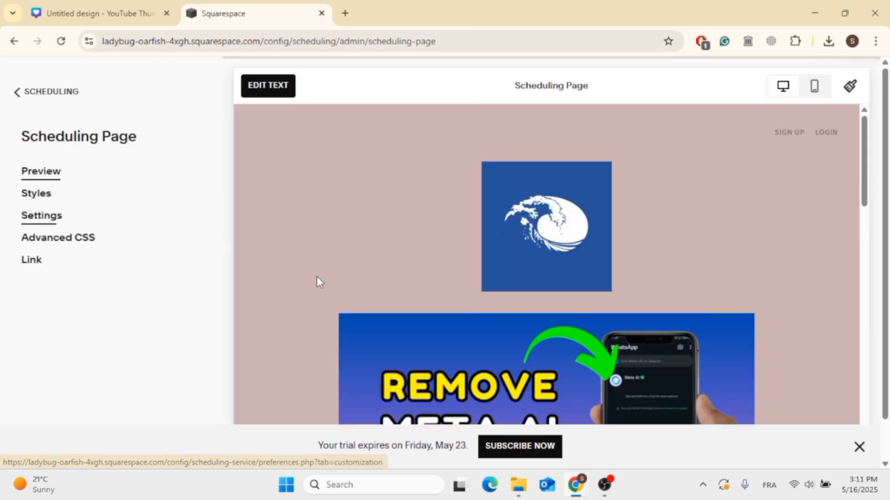
scroll(319, 281, "down", 13)
scroll(320, 282, "up", 10)
scroll(316, 276, "up", 5)
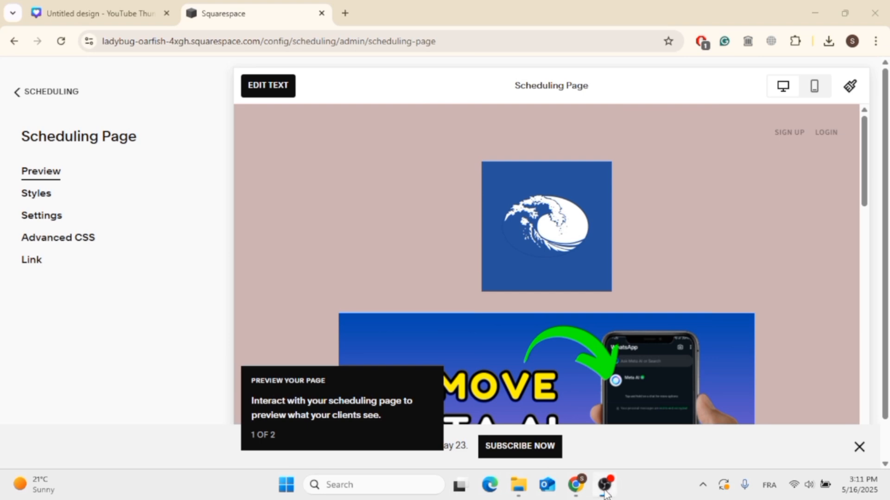
left_click(605, 486)
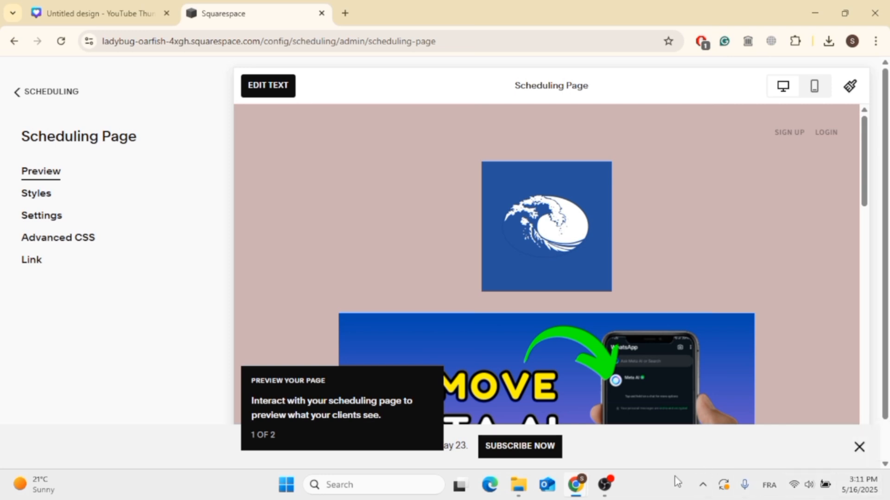
mouse_move(621, 483)
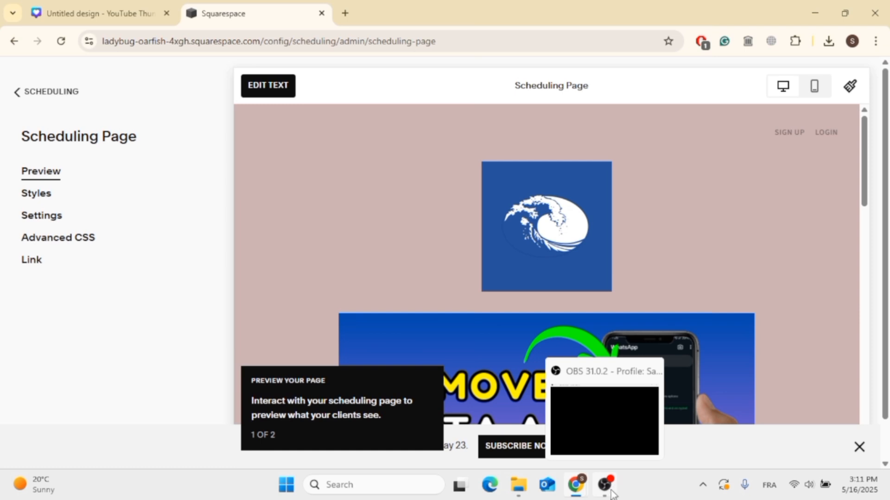
left_click(610, 494)
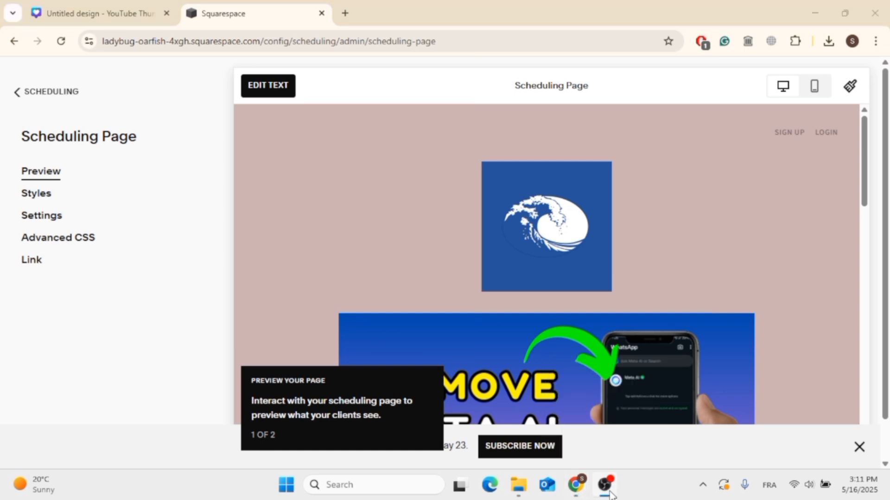